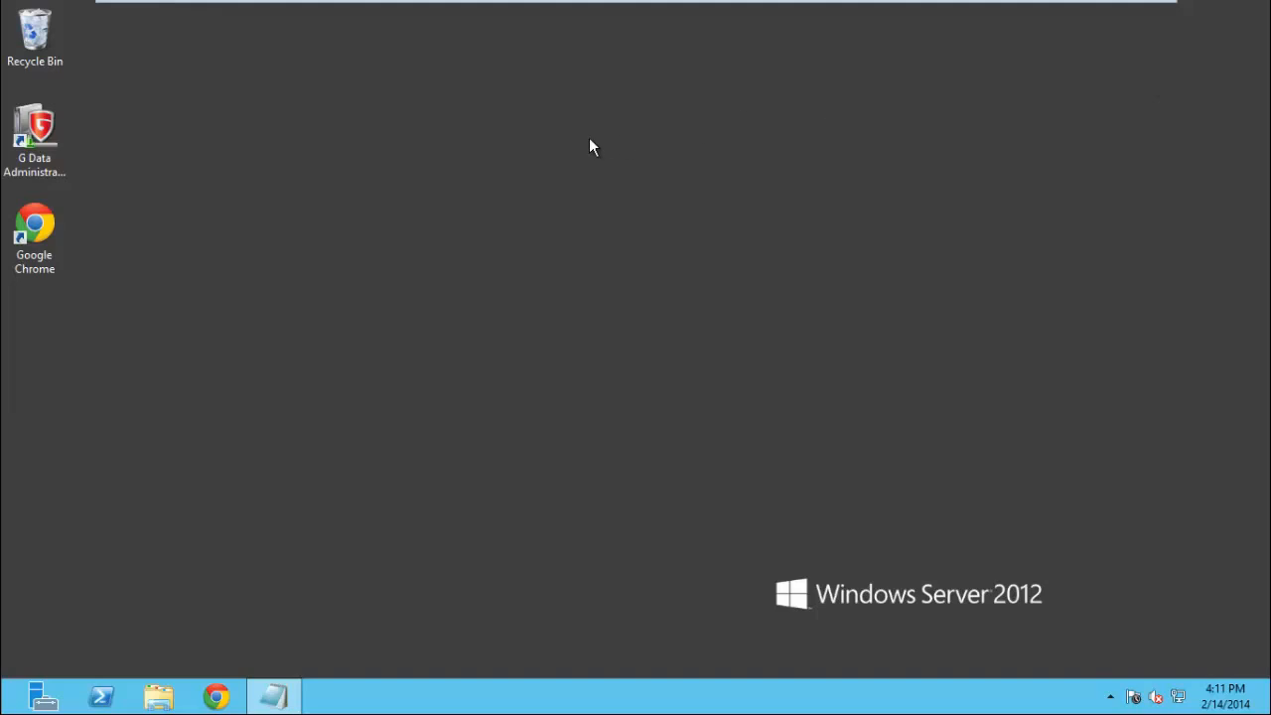
Launch G Data Administrator and log in to SERVER2012VM with the account password
double_click(63, 121)
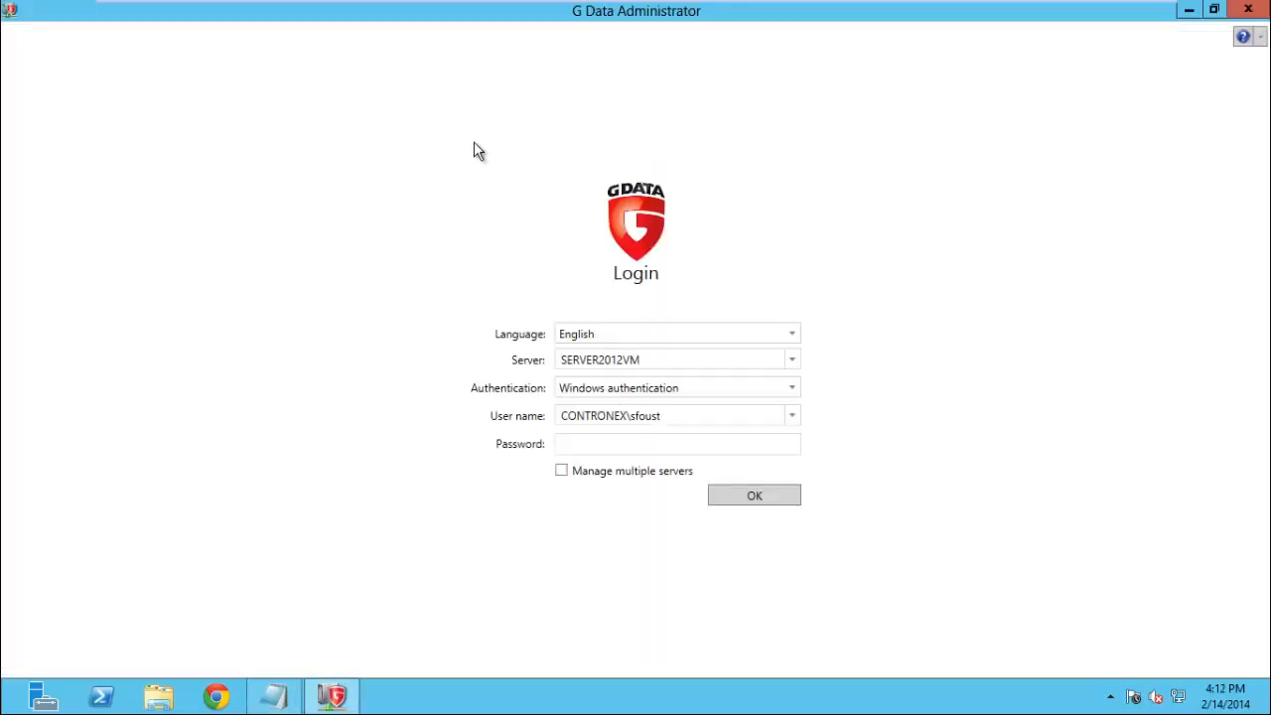
click(591, 444)
text(*********)
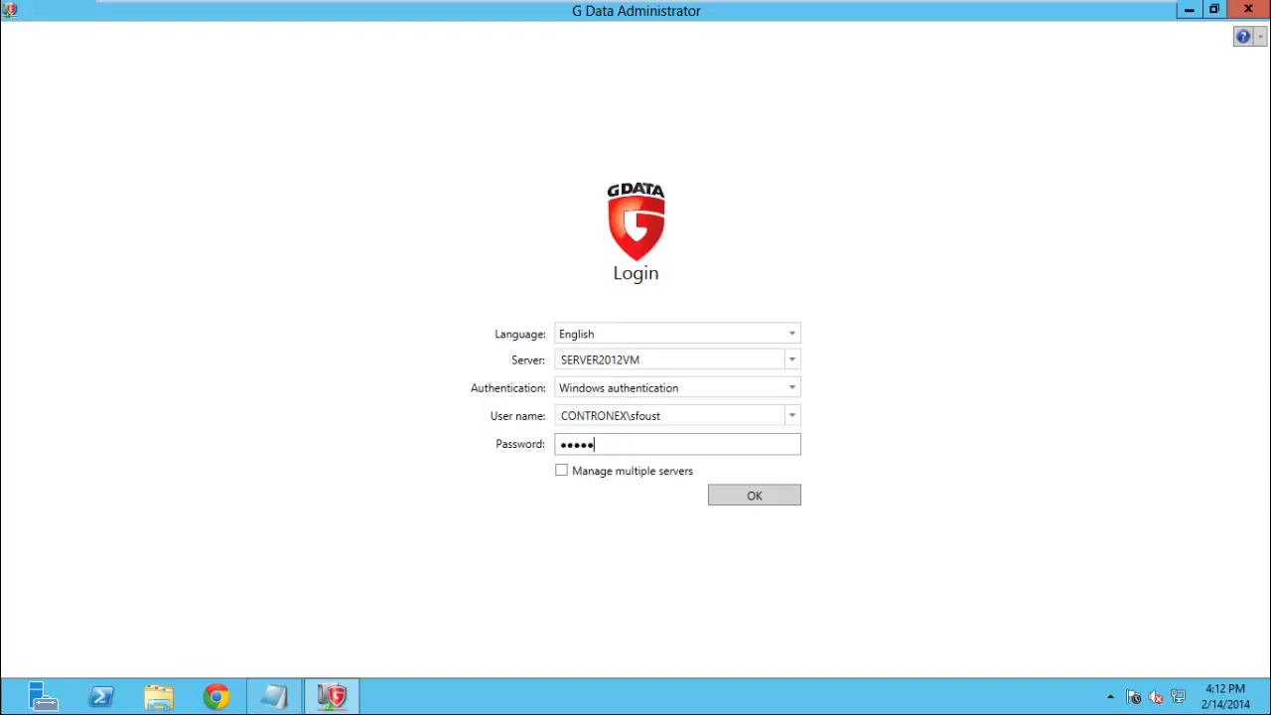
text(****)
key(Return)
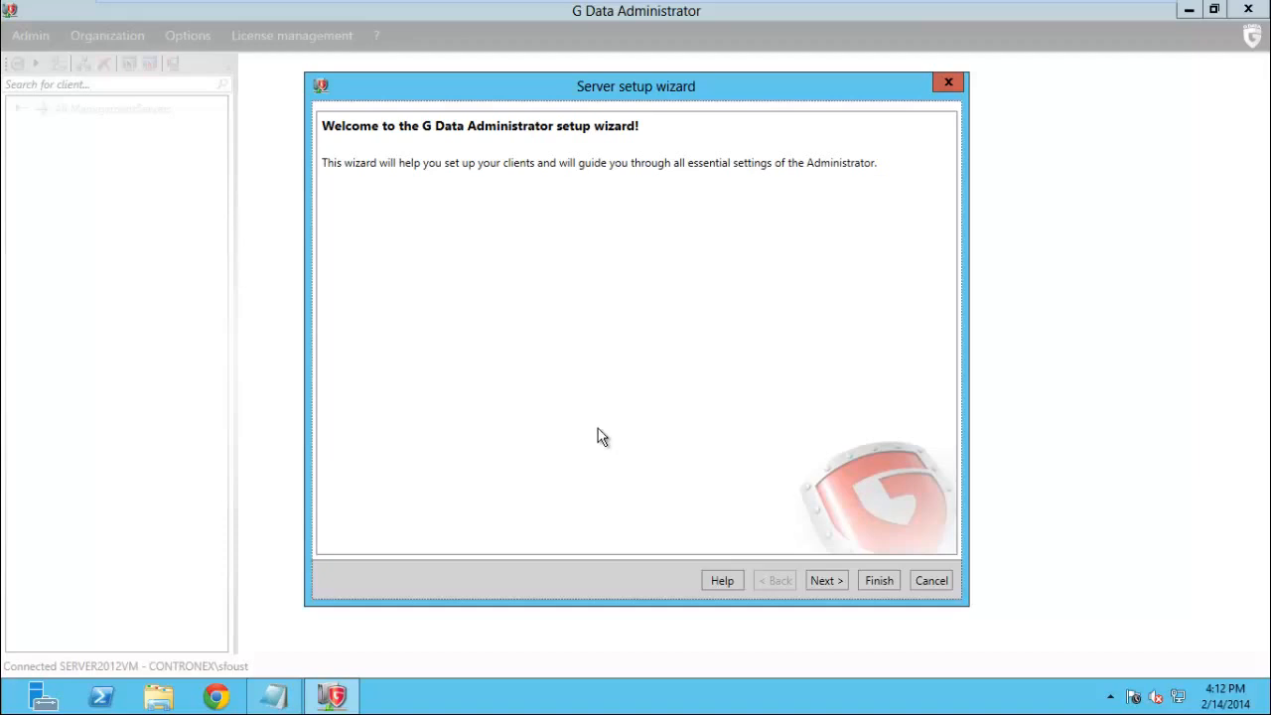
Select WIN7VIRTUAL in the network computer list and enable it for client installation
click(826, 580)
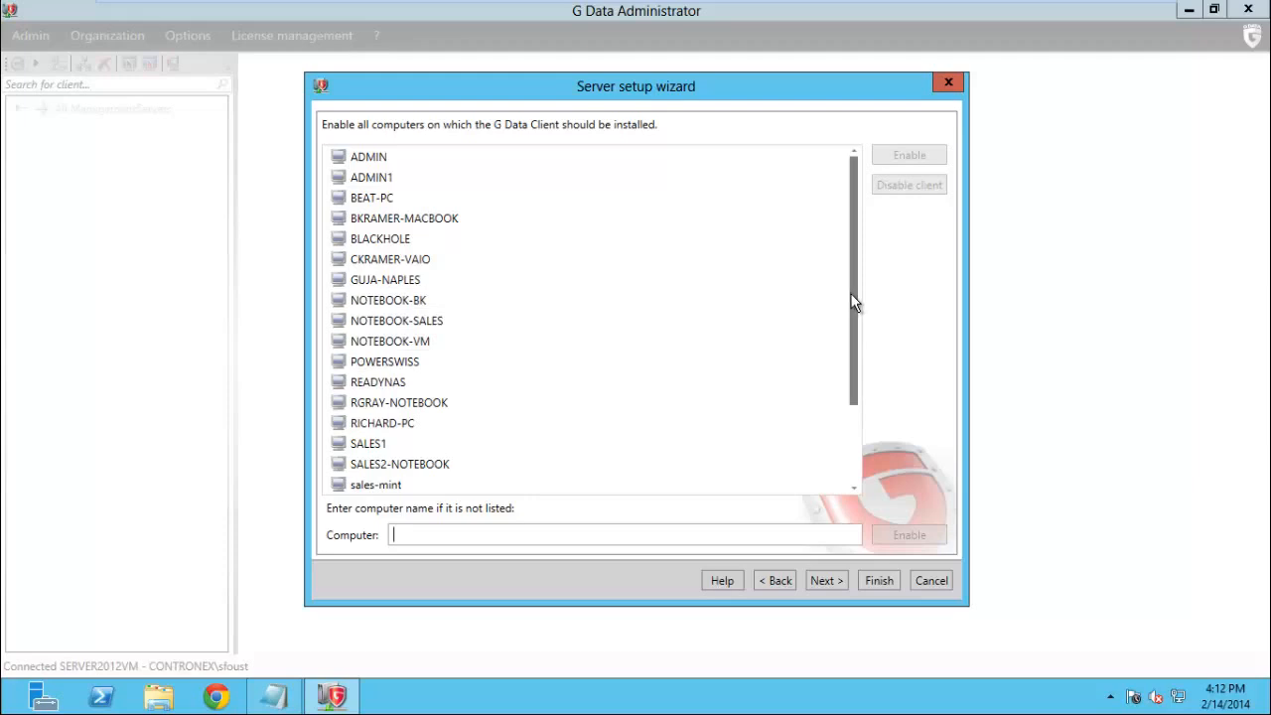
drag(856, 335, 859, 442)
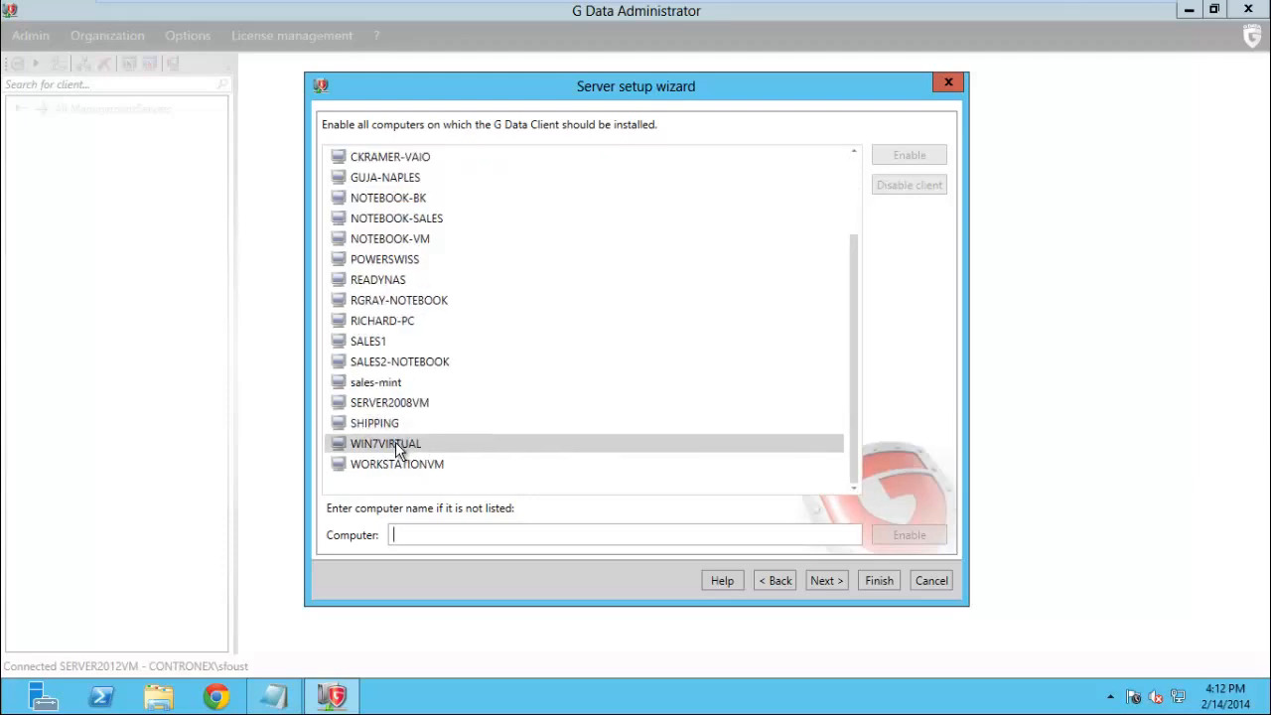
click(467, 445)
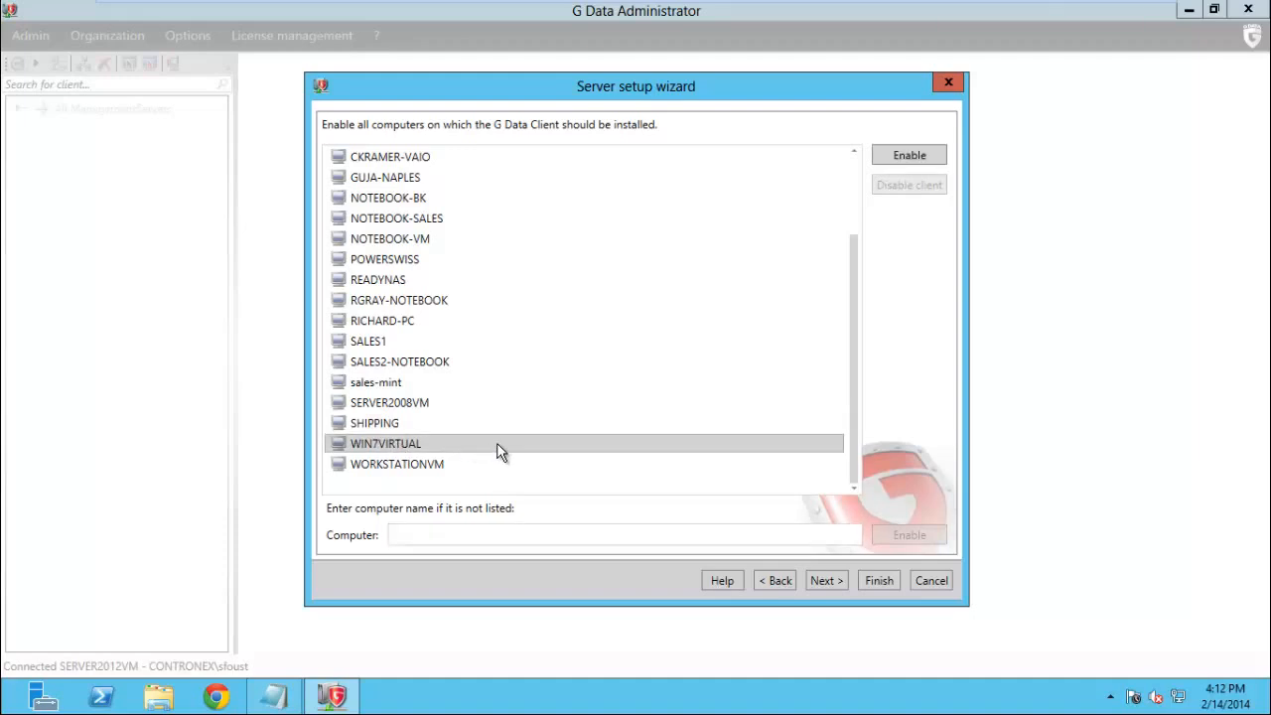
scroll(499, 452, up, 2)
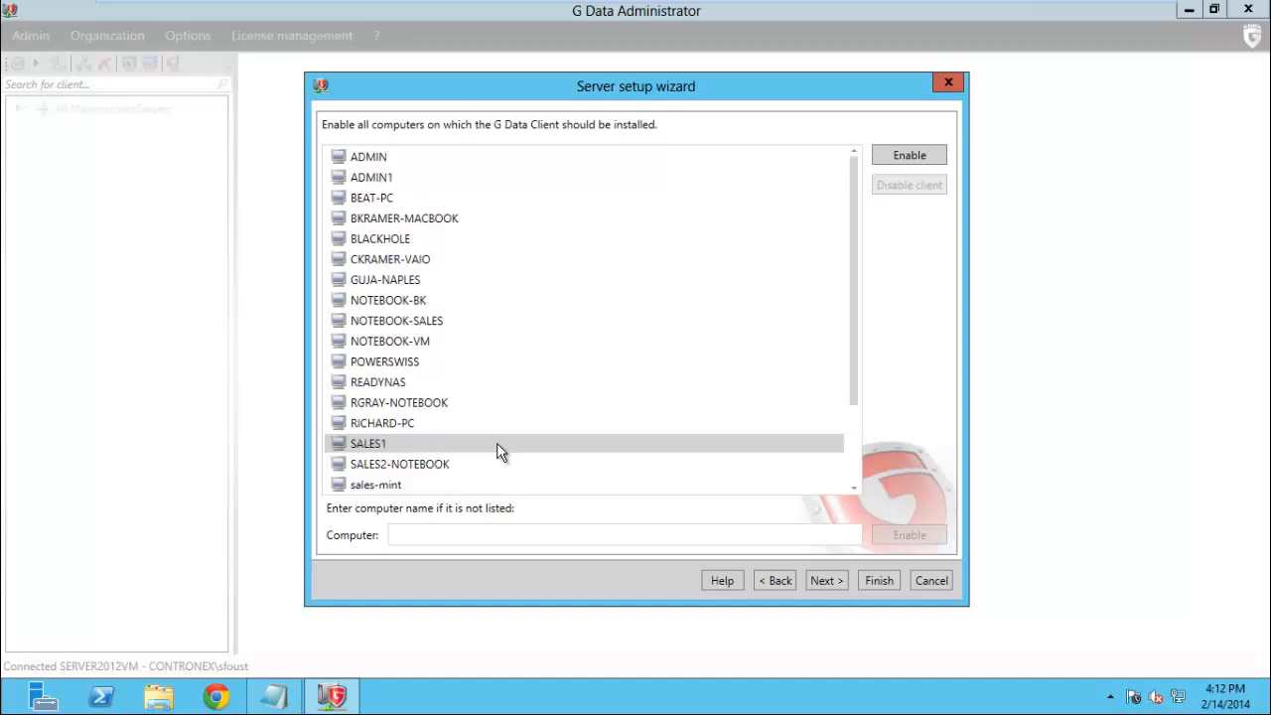
scroll(499, 452, down, 2)
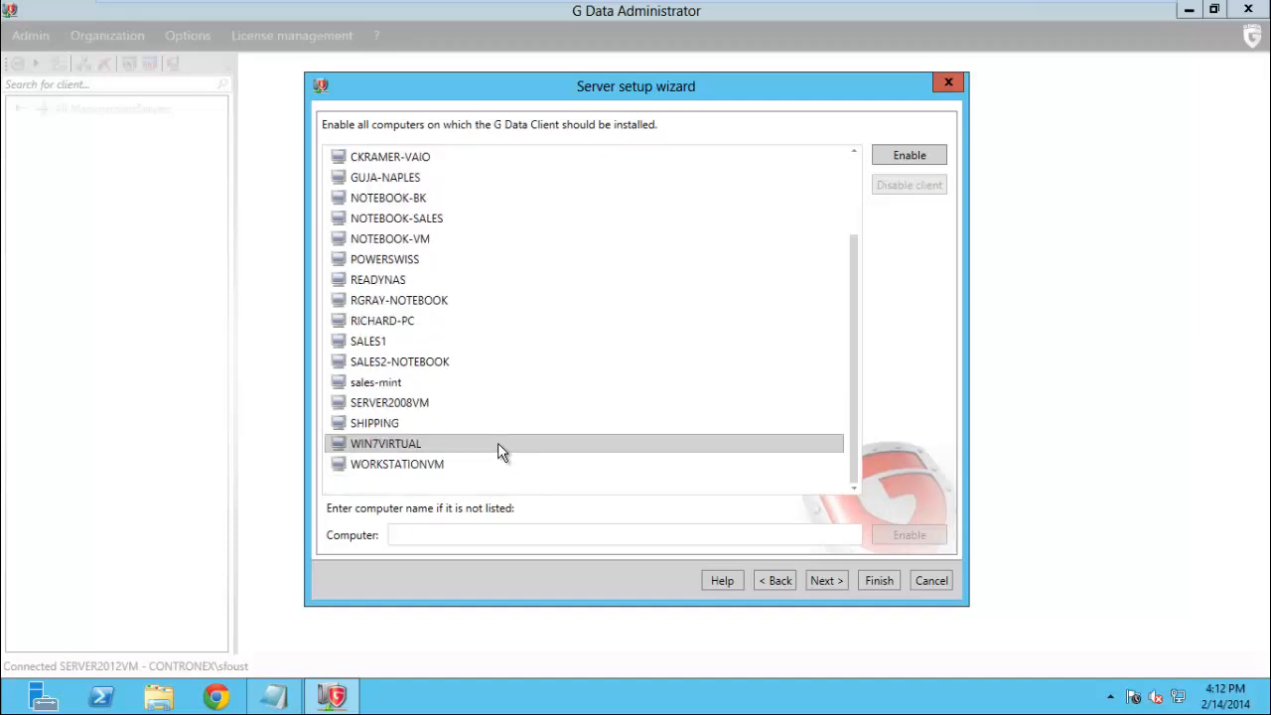
click(501, 442)
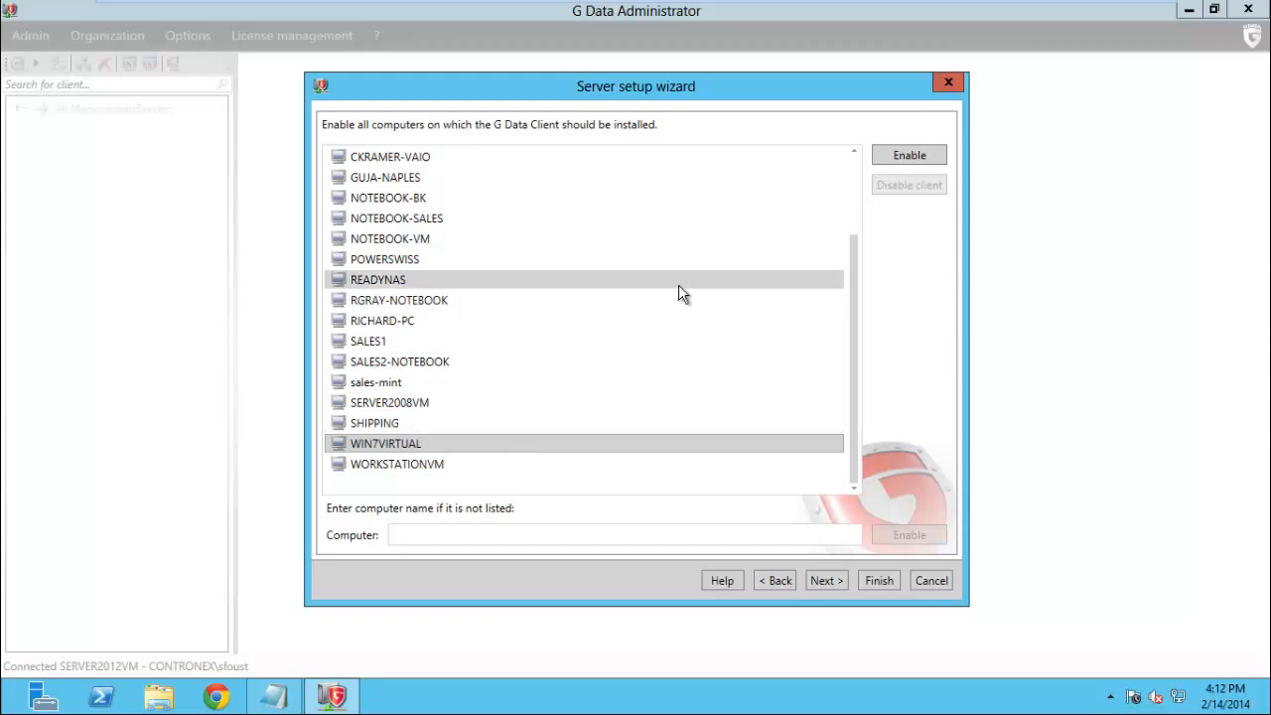
click(908, 158)
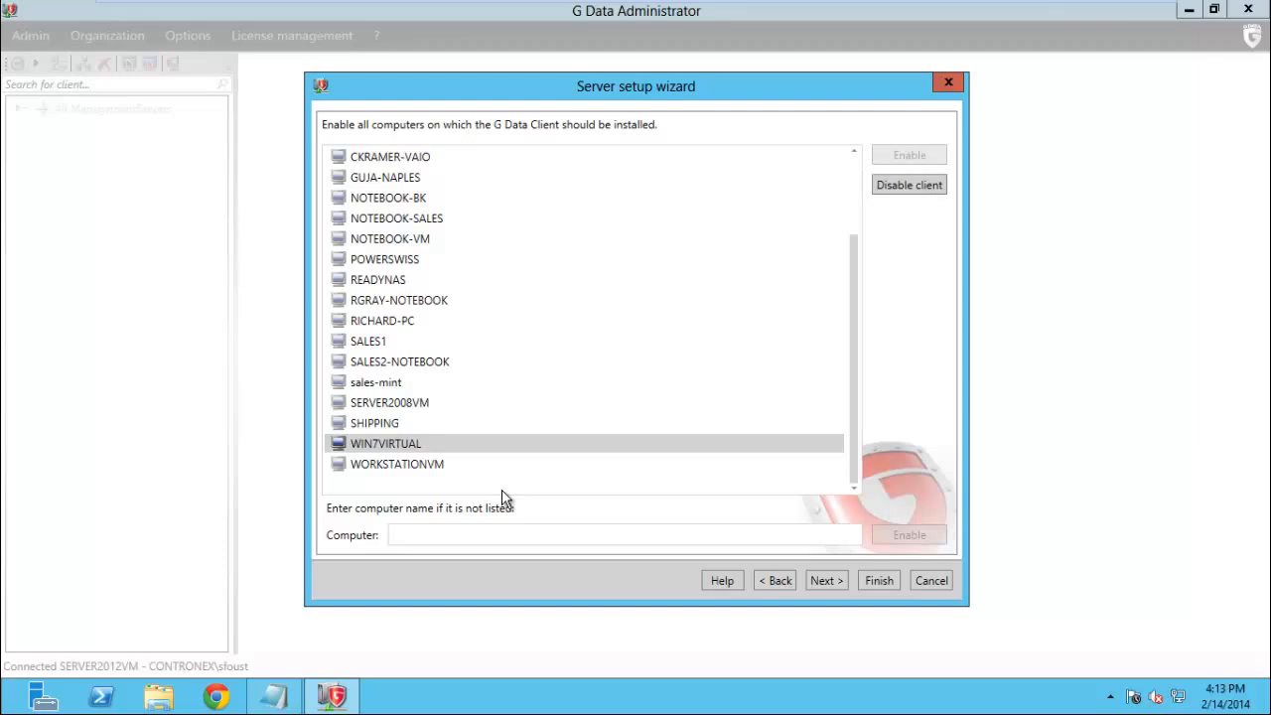
Add computer server2012vm by name and enable it for client installation
click(423, 537)
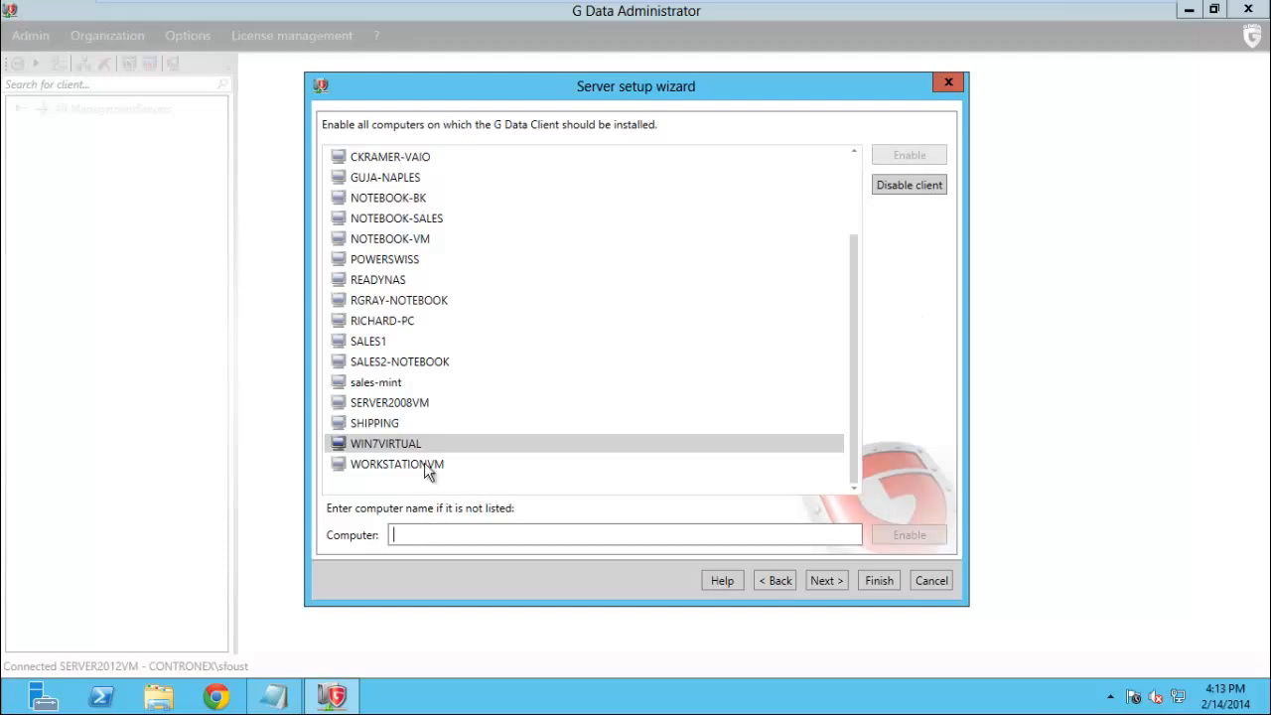
text(serve)
key(BackSpace)
key(BackSpace)
key(BackSpace)
key(BackSpace)
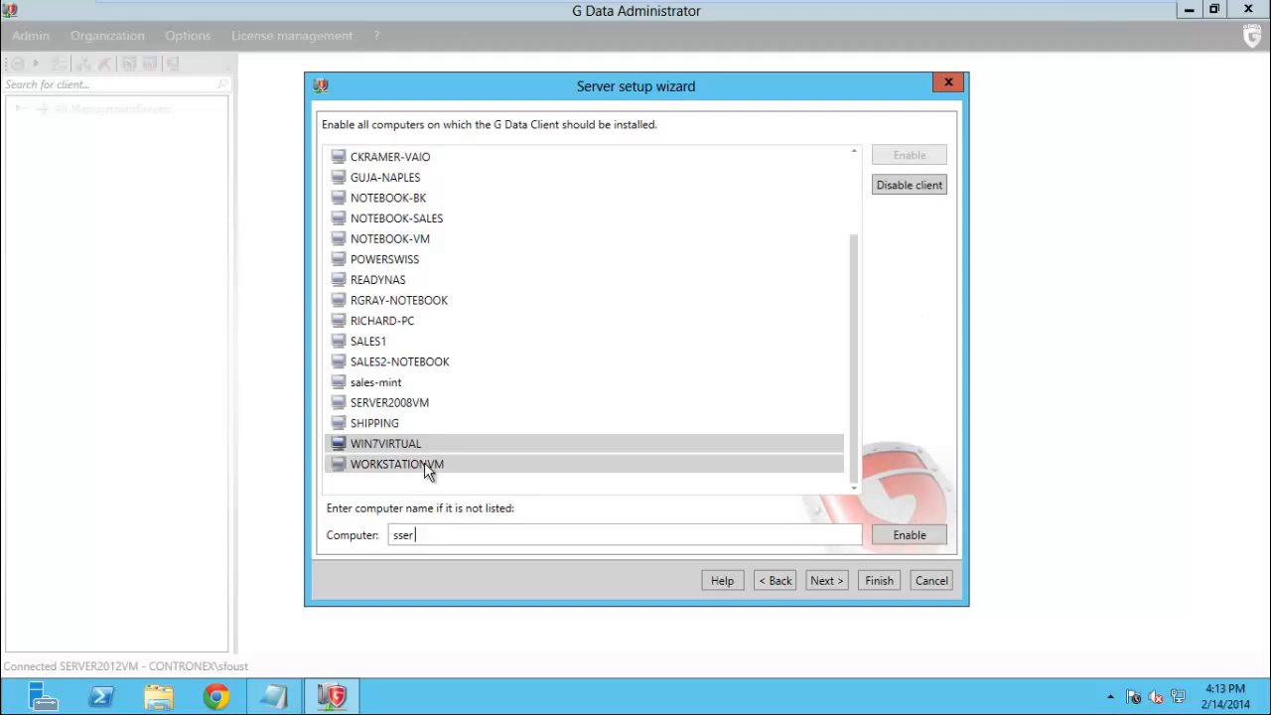
key(BackSpace)
text(server2012vm)
click(908, 535)
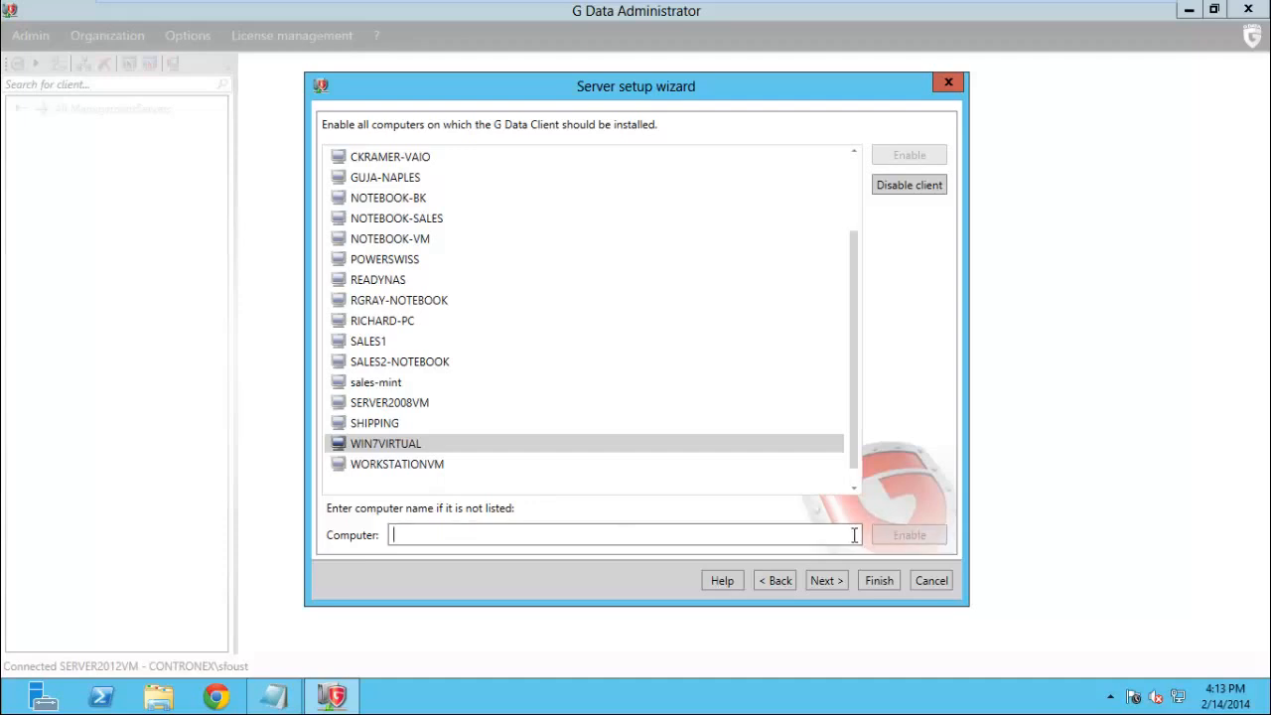
Keep 'Install G Data Client automatically' checked and continue to the Internet update page
click(826, 580)
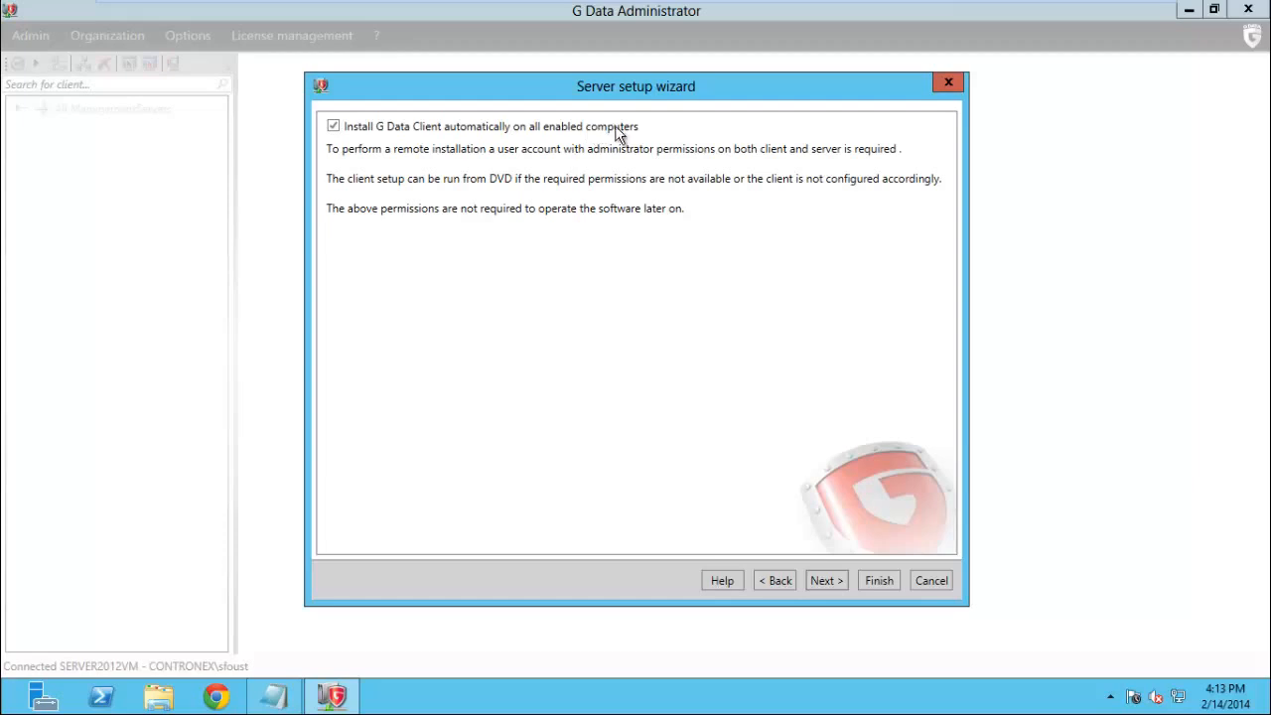
click(829, 582)
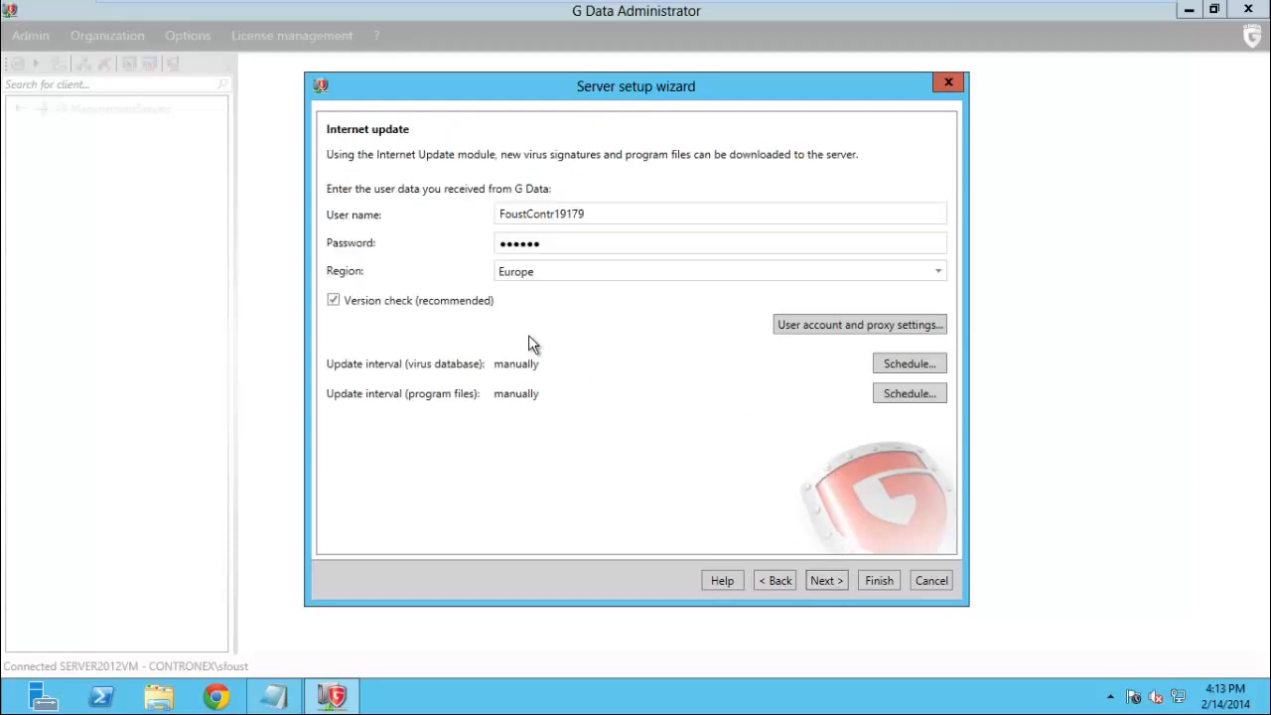
Change the Internet update region from Europe to North America
click(519, 272)
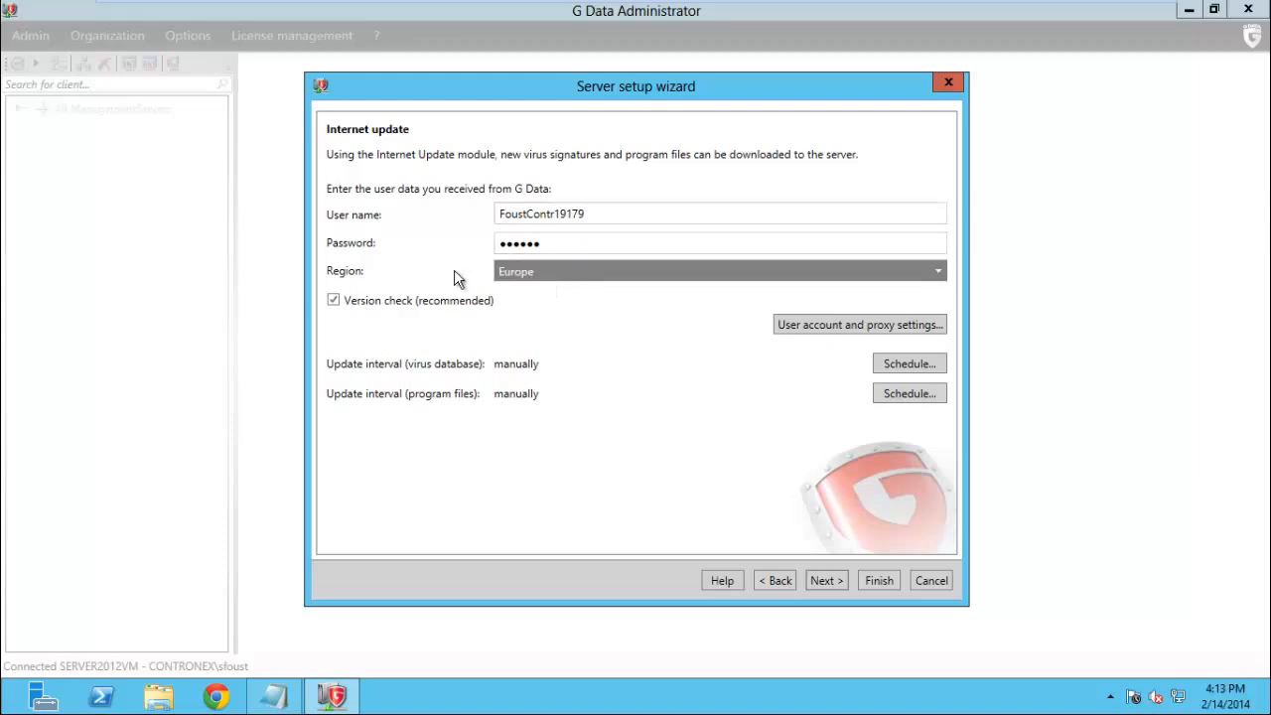
click(548, 271)
click(563, 325)
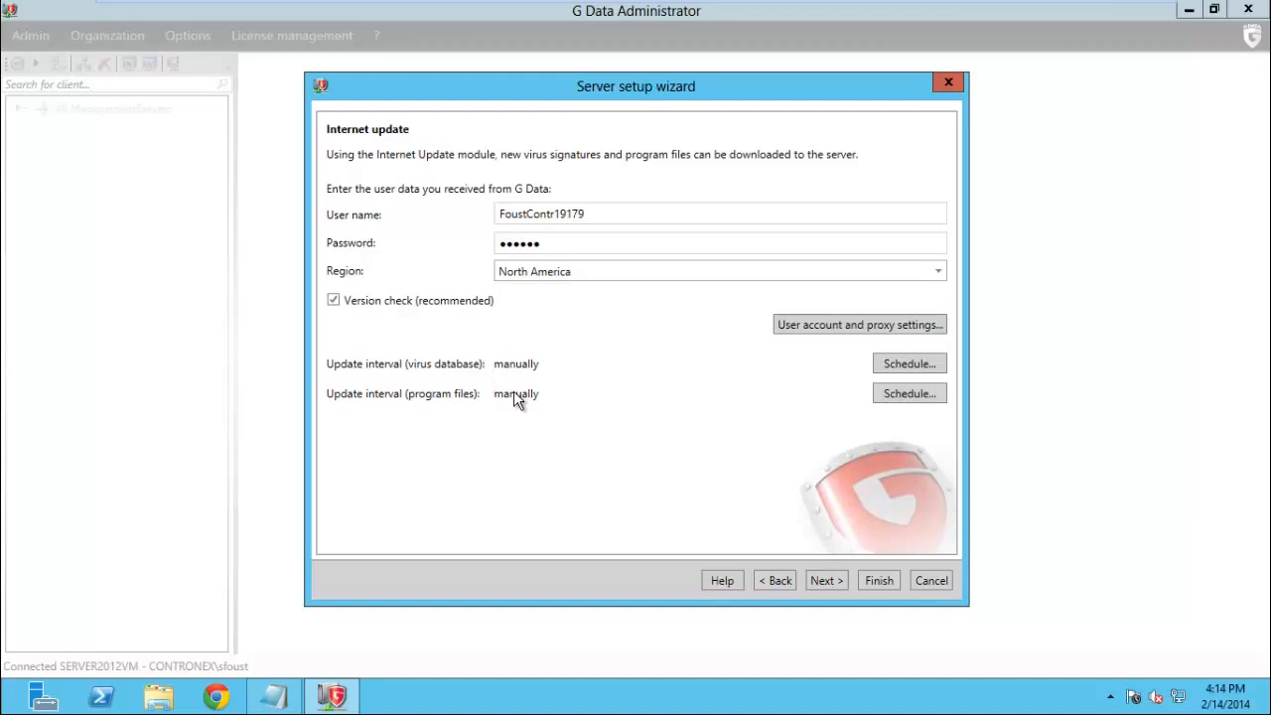
Schedule virus database updates to run periodically every hour
click(908, 364)
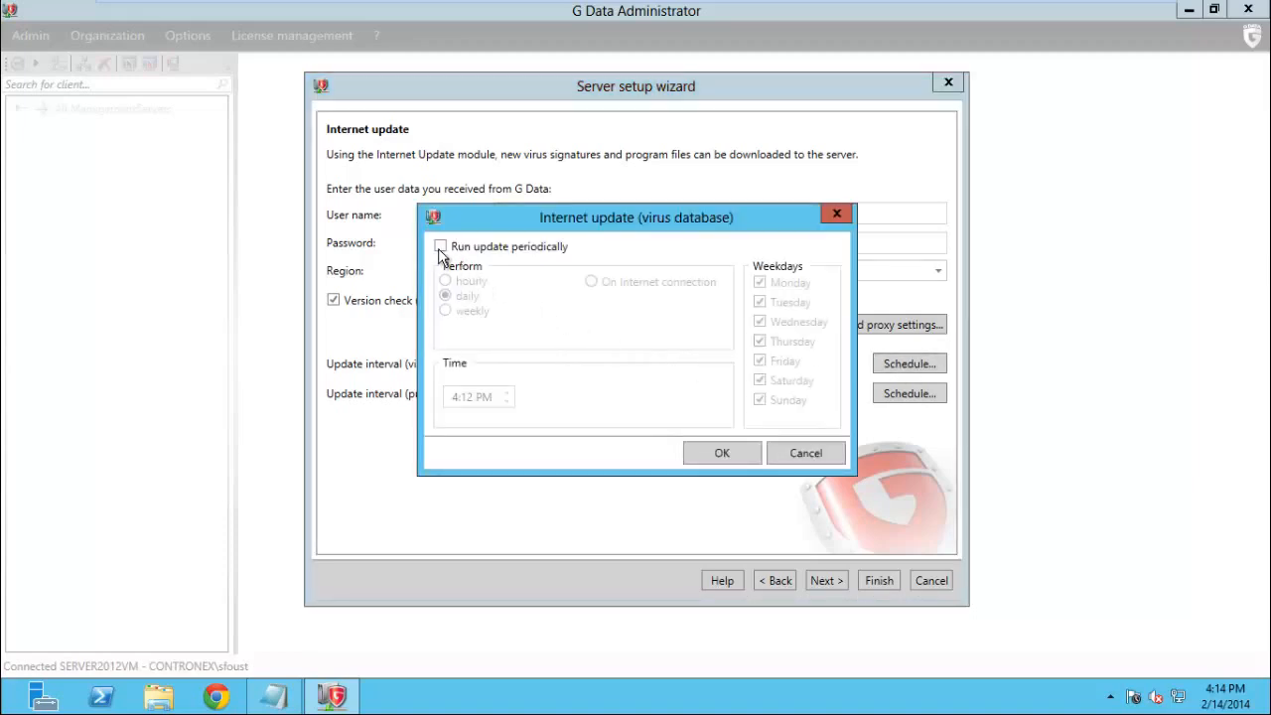
click(439, 247)
click(444, 281)
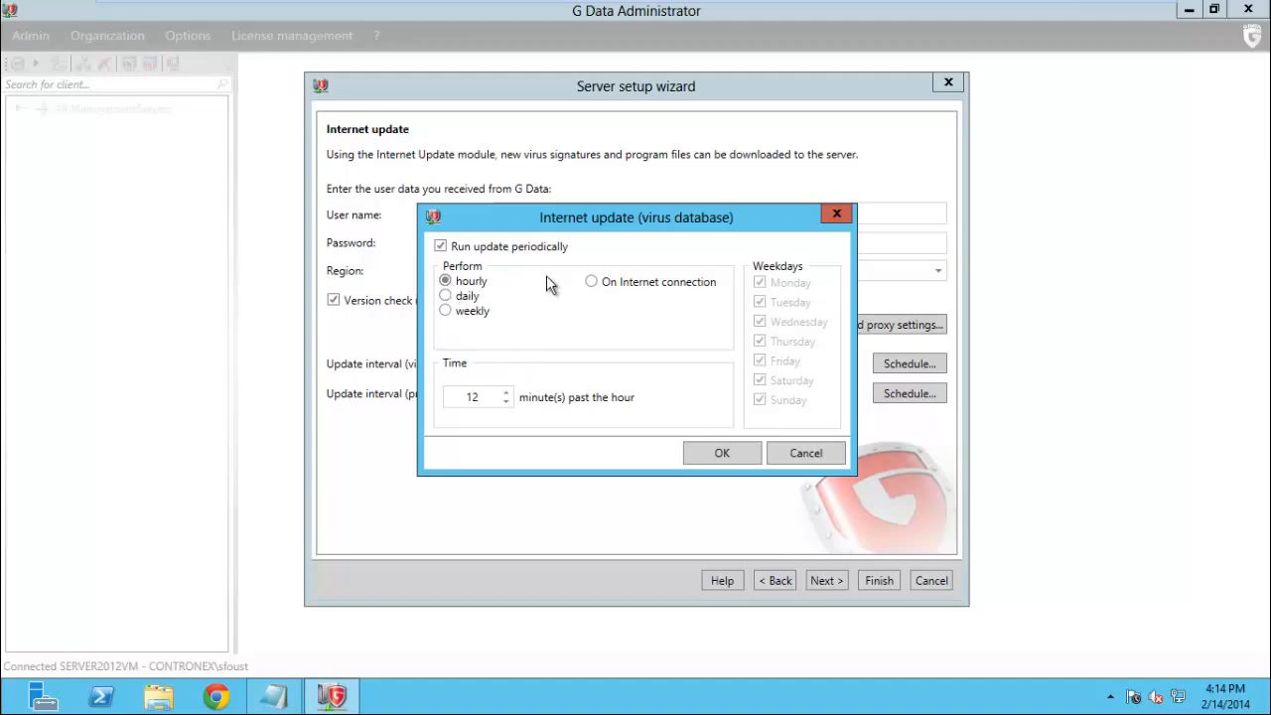
click(721, 452)
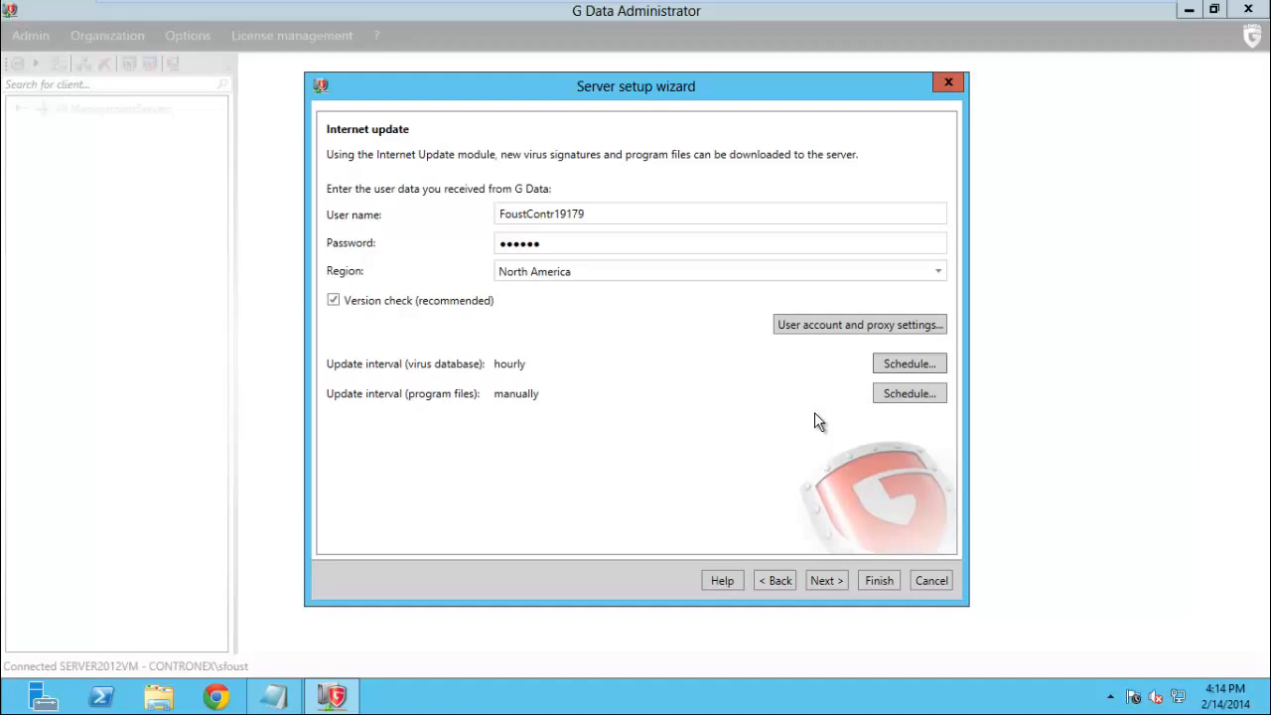
Schedule program file updates to run periodically every week
click(904, 396)
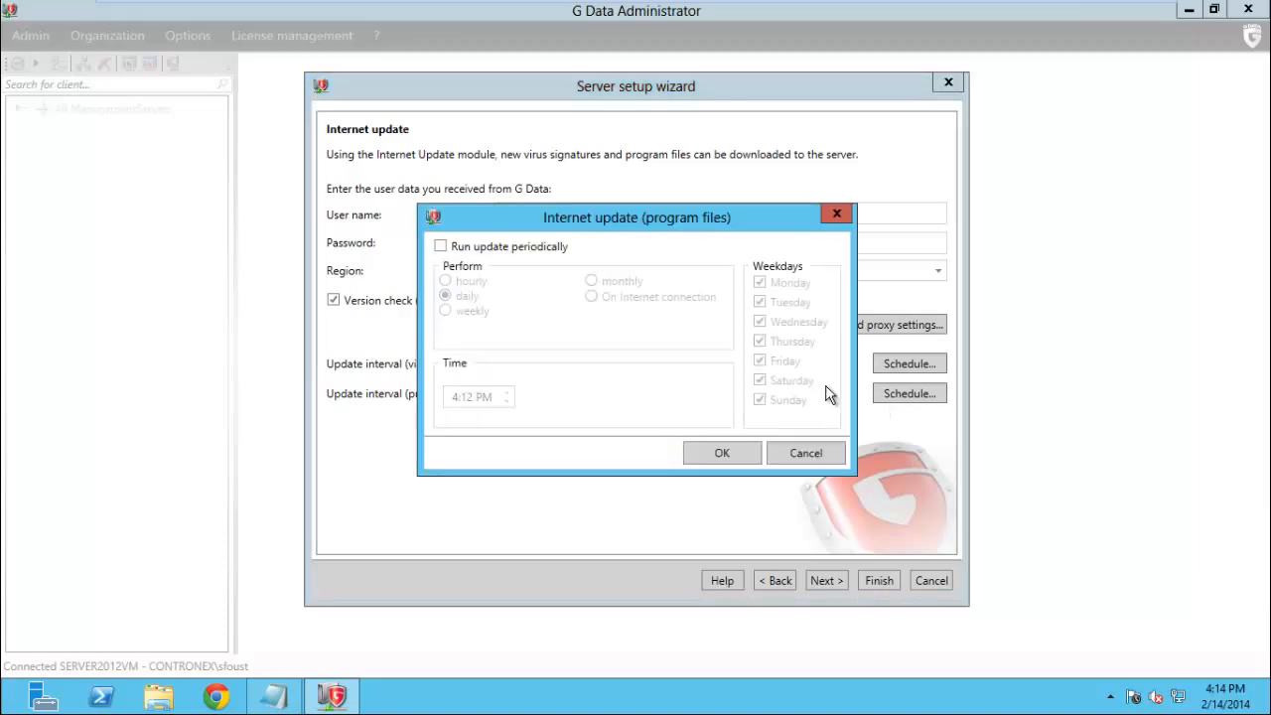
click(441, 246)
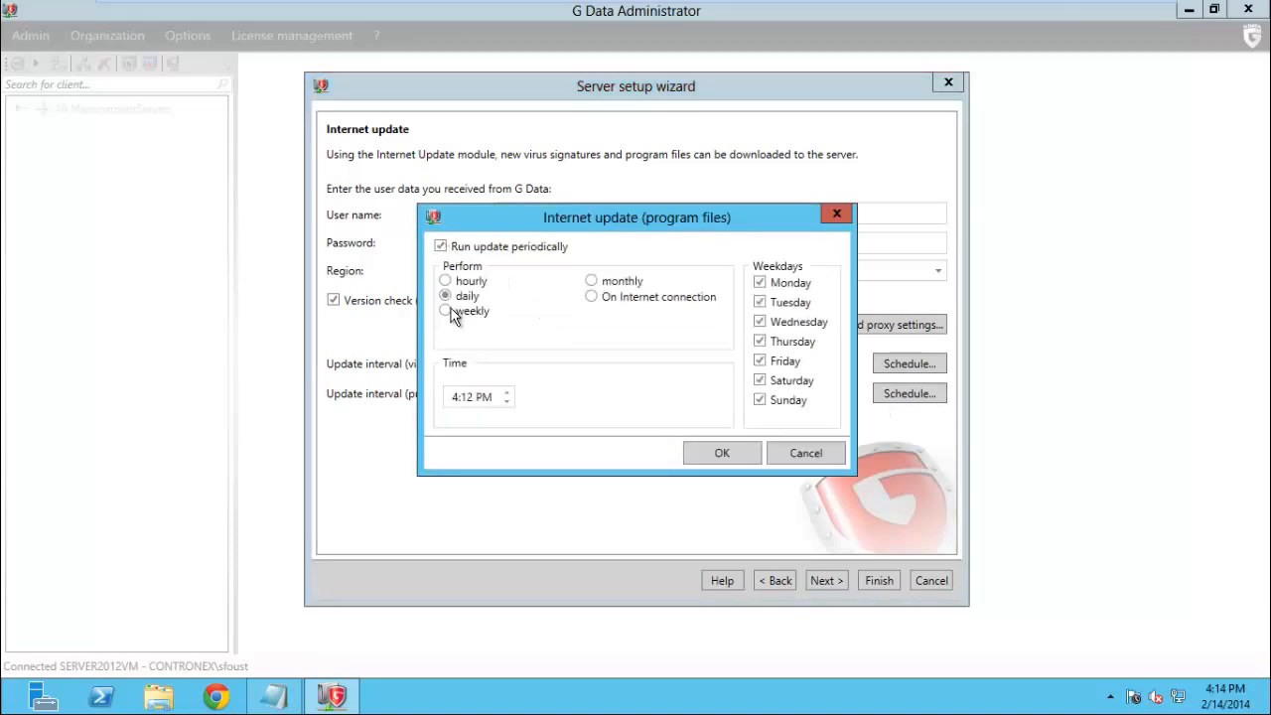
click(457, 314)
click(722, 453)
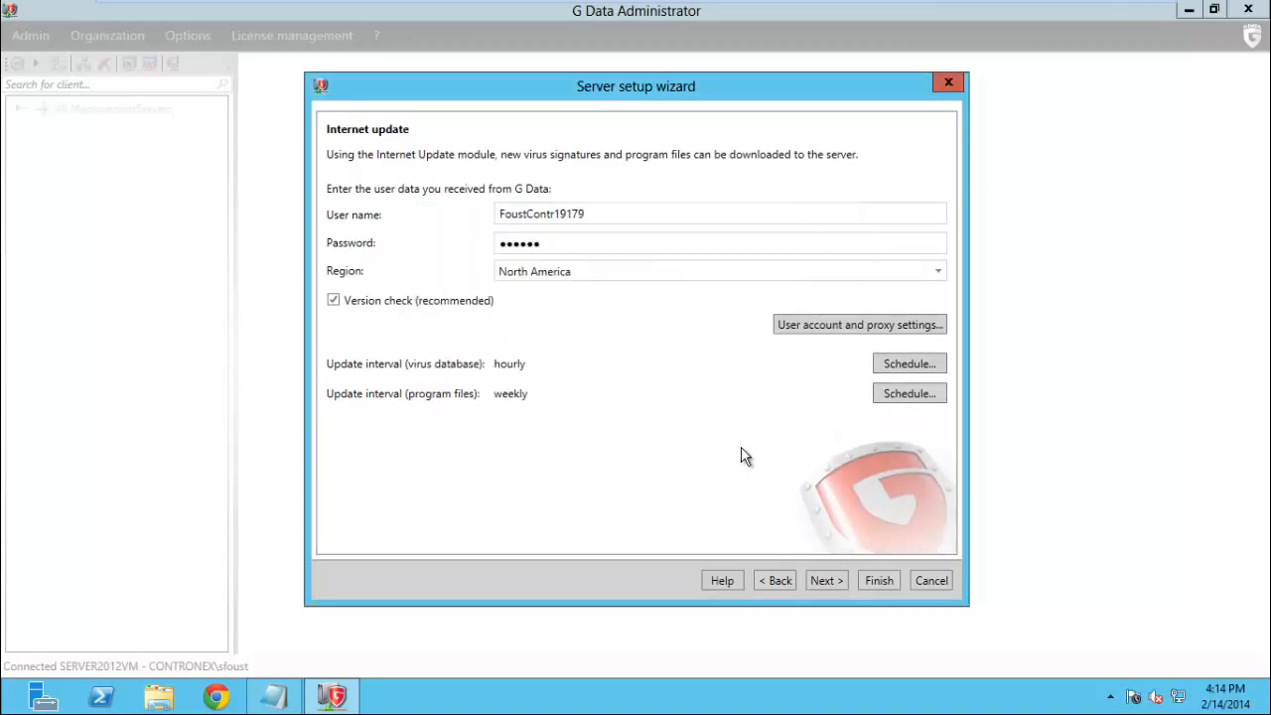
Continue to the Email notification page of the setup wizard
click(828, 577)
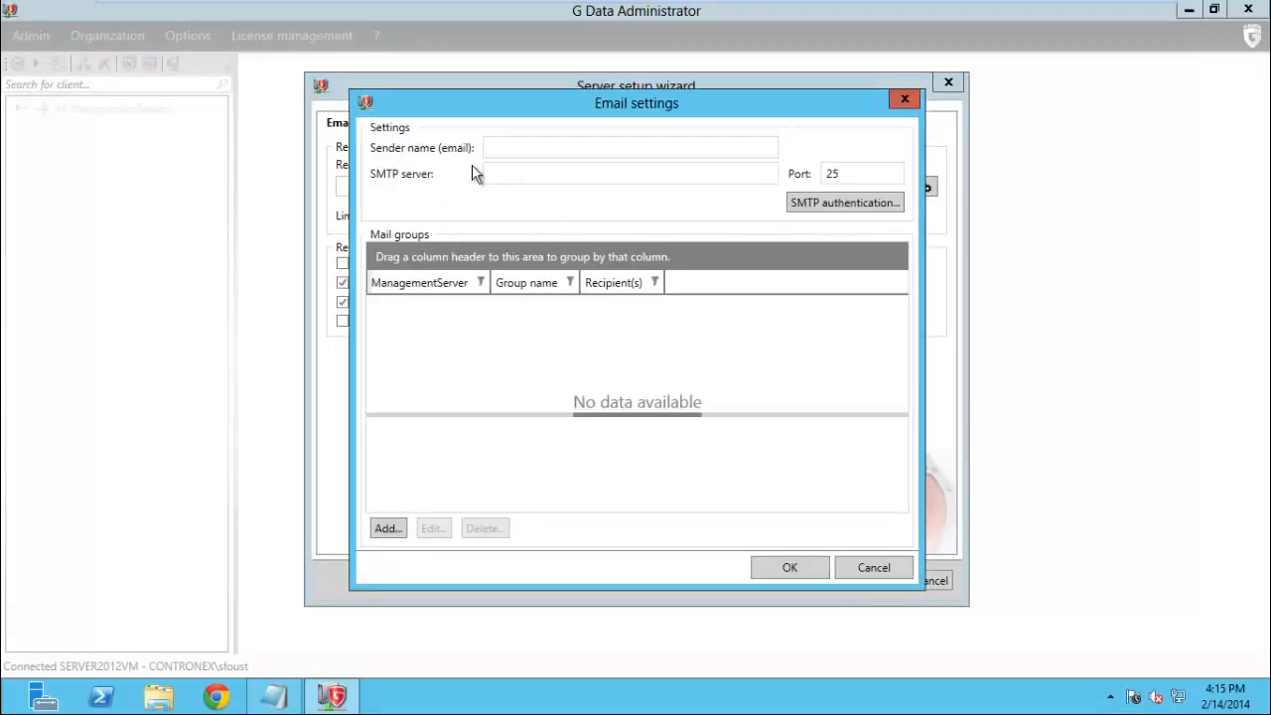
Enter the sender e-mail address and SMTP server mail.contronex.com, keeping port 25
click(513, 149)
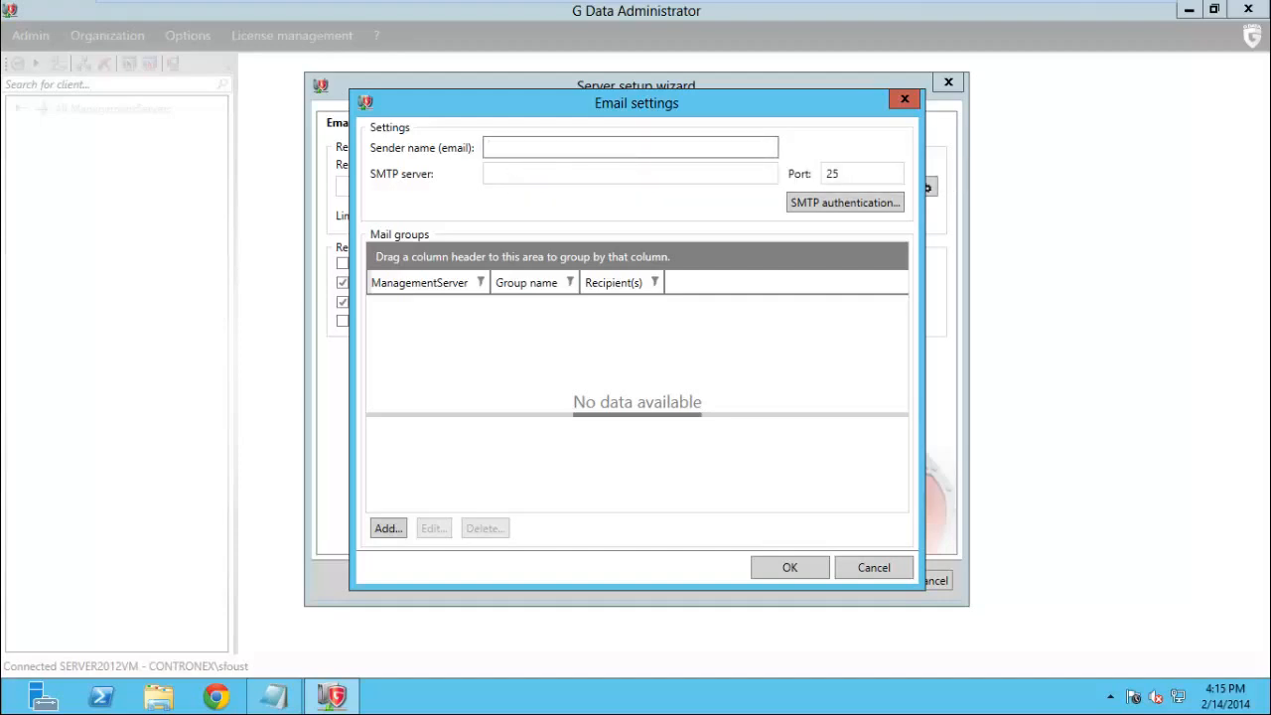
key(Tab)
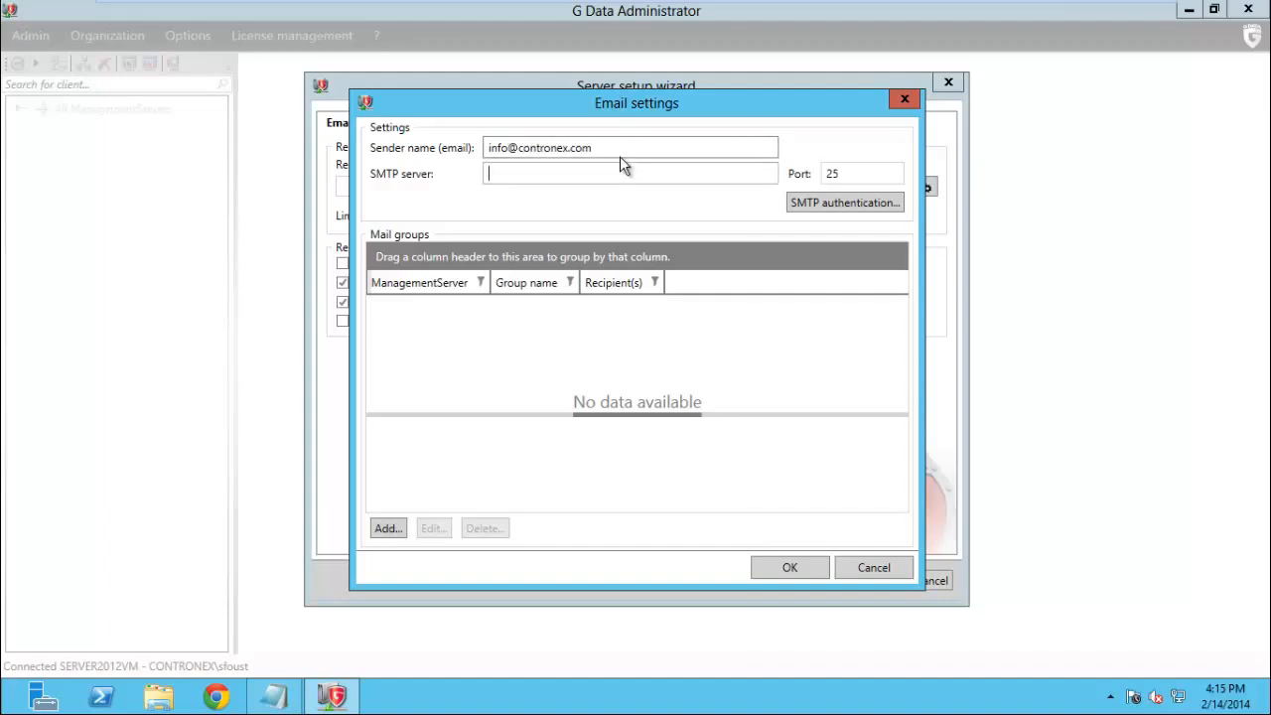
text(mail.contronex.com)
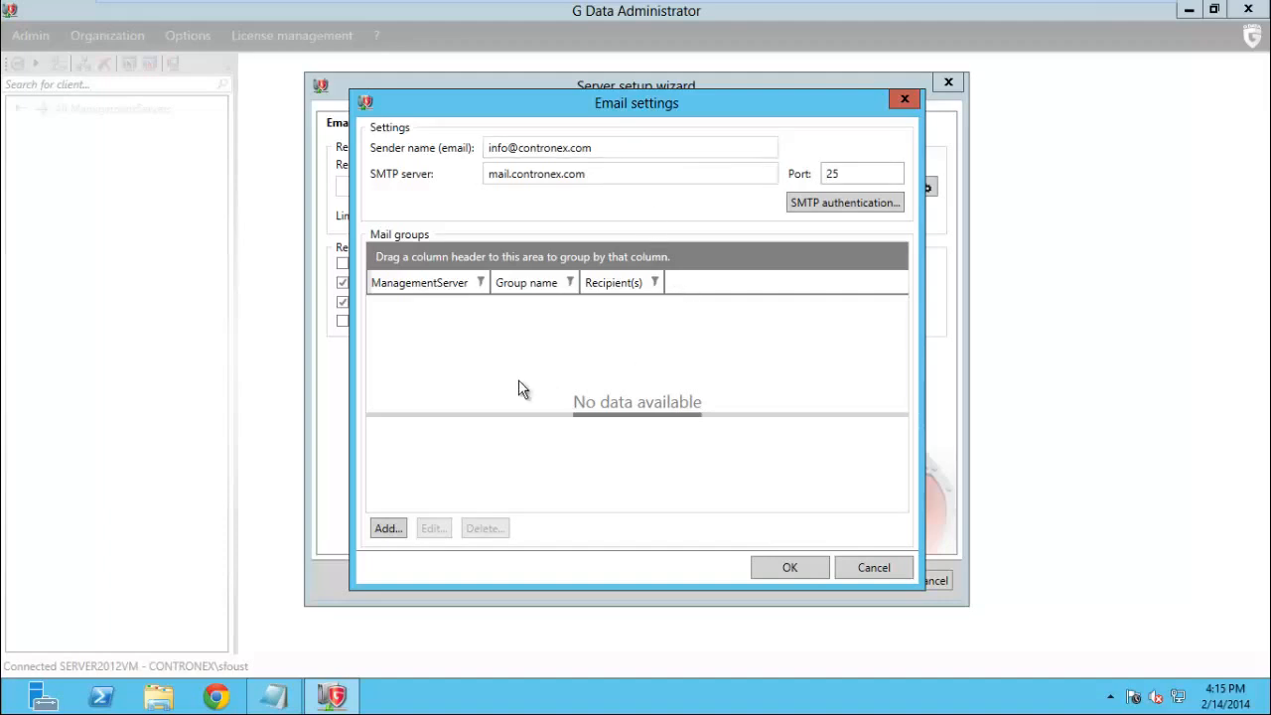
Enable SMTP AUTH with the mail account name and password, then start a new mail group
click(843, 203)
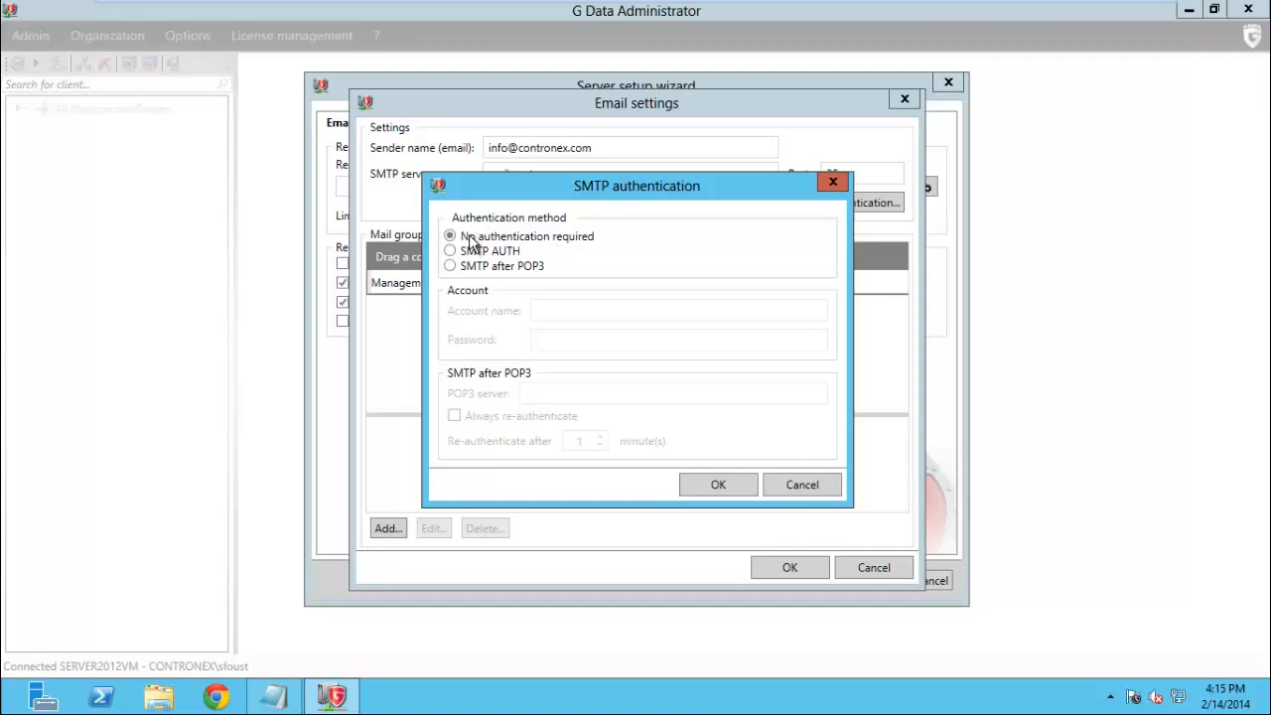
click(453, 250)
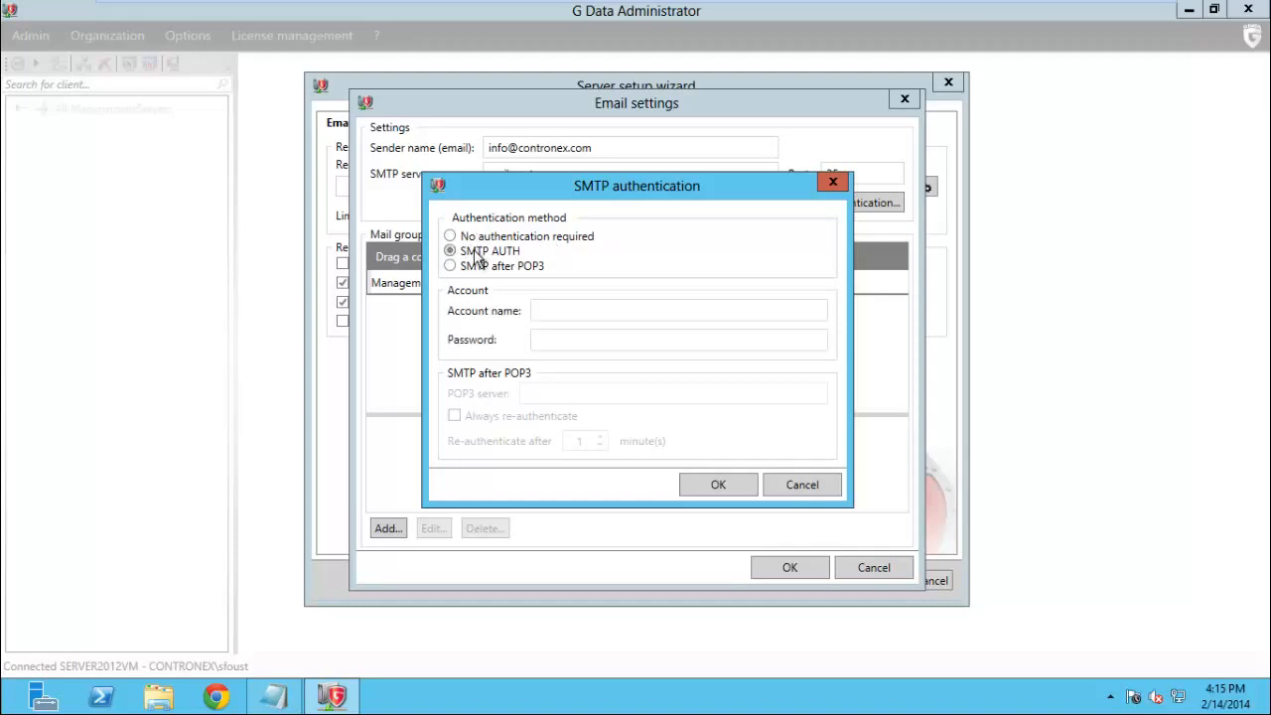
click(569, 312)
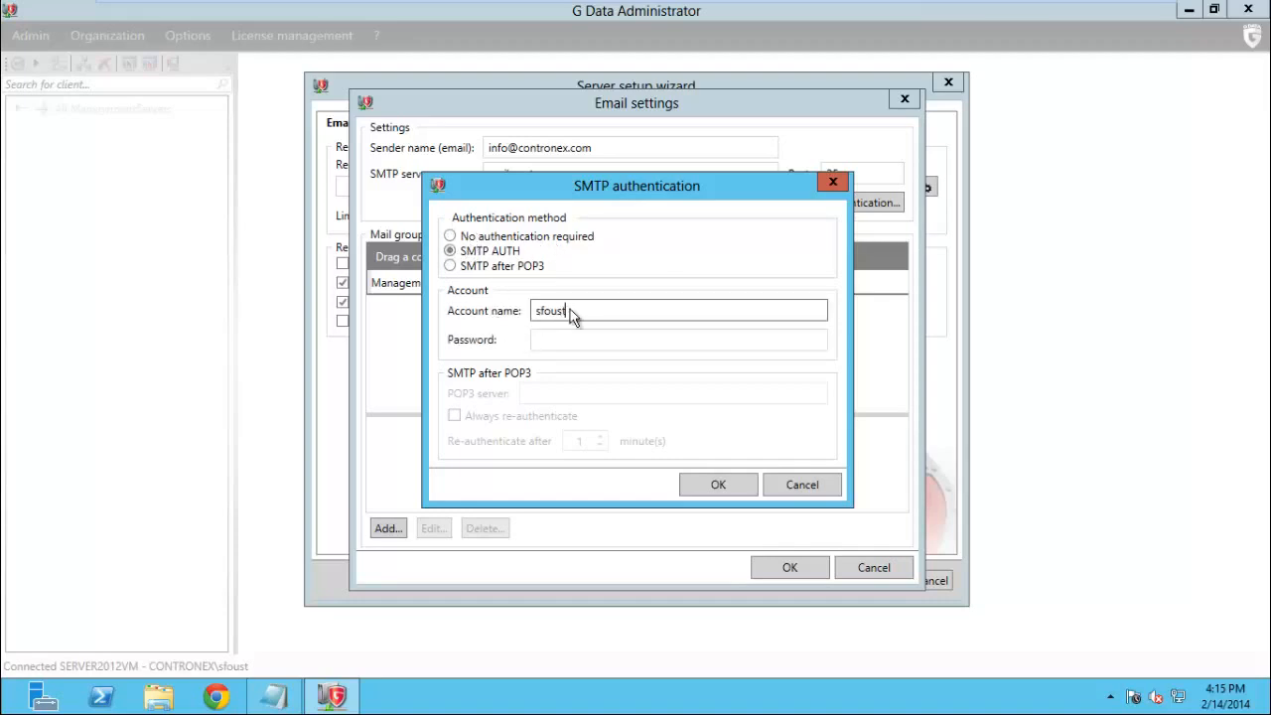
key(Tab)
text(••••••••••)
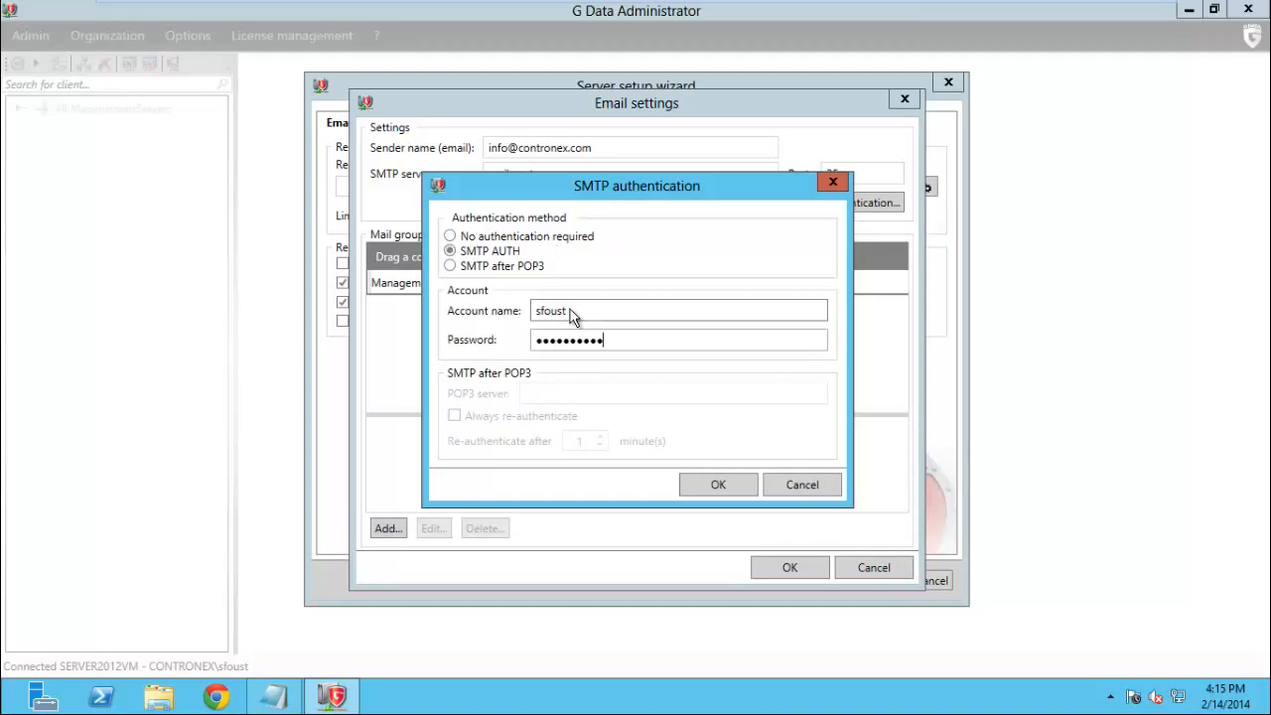
text(•••)
key(Tab)
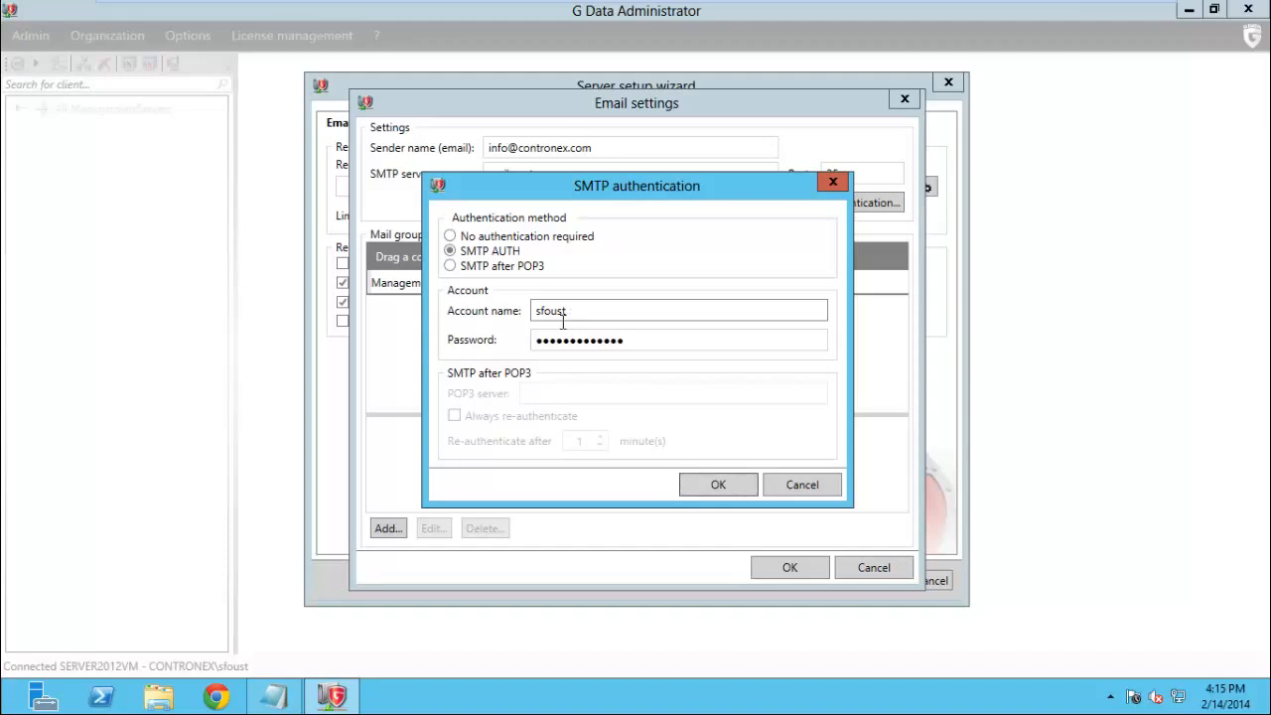
click(709, 492)
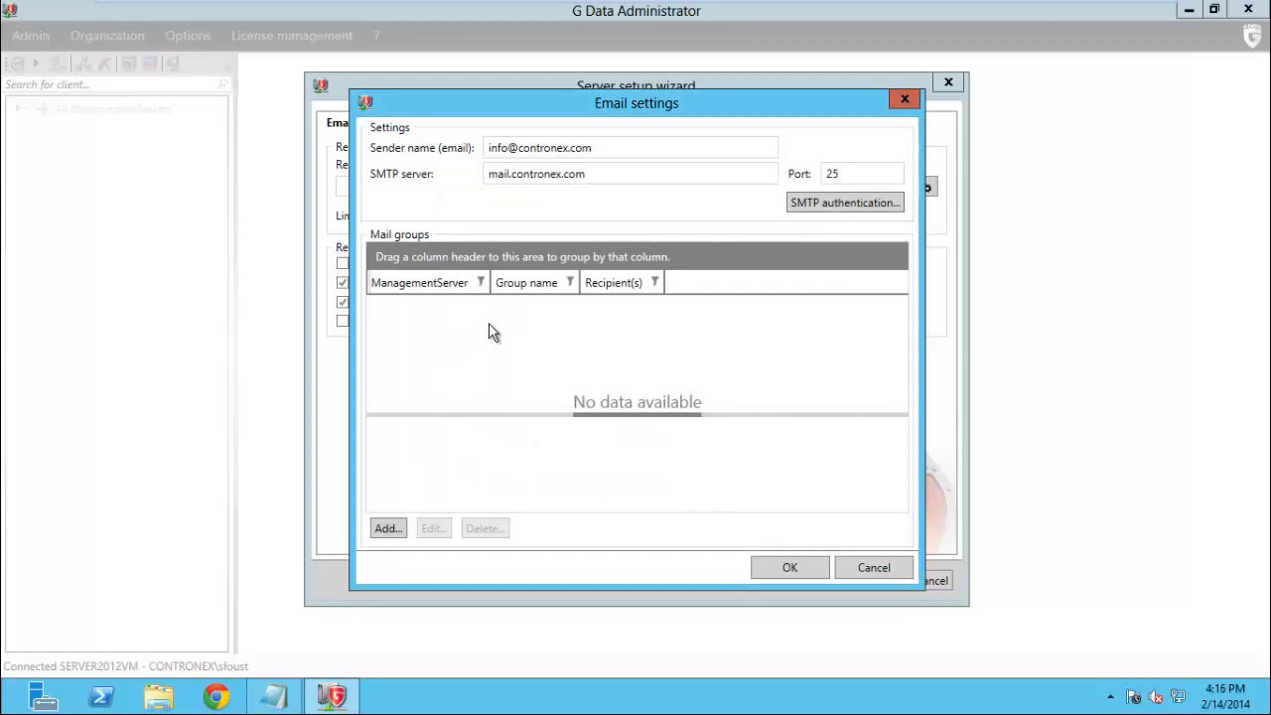
click(387, 528)
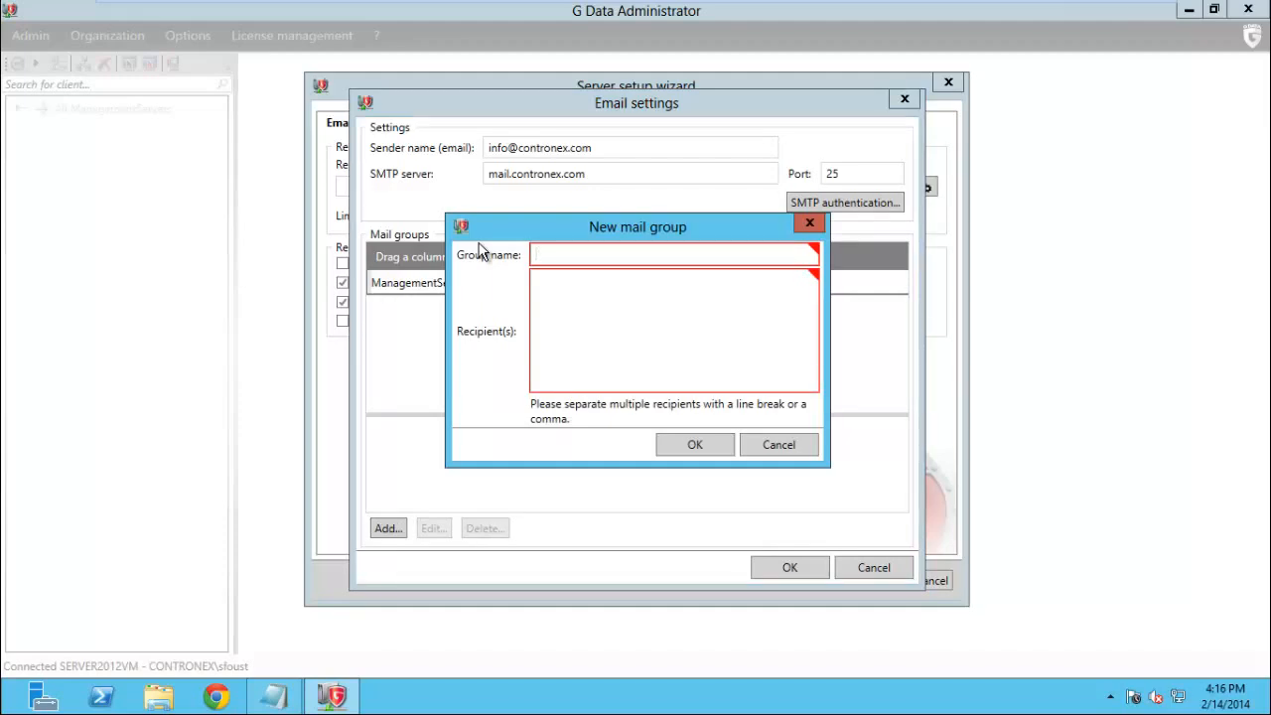
Create mail group 'admin' with the company's info e-mail address as its recipient
text(admin)
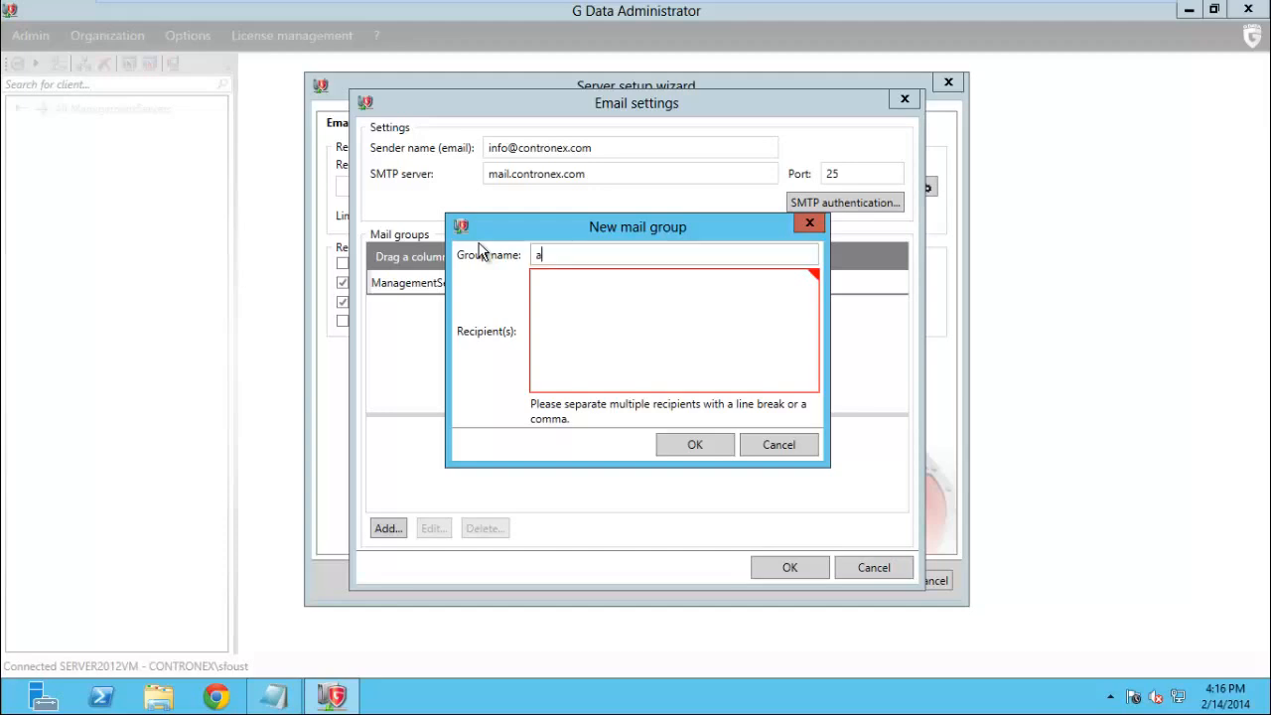
key(Tab)
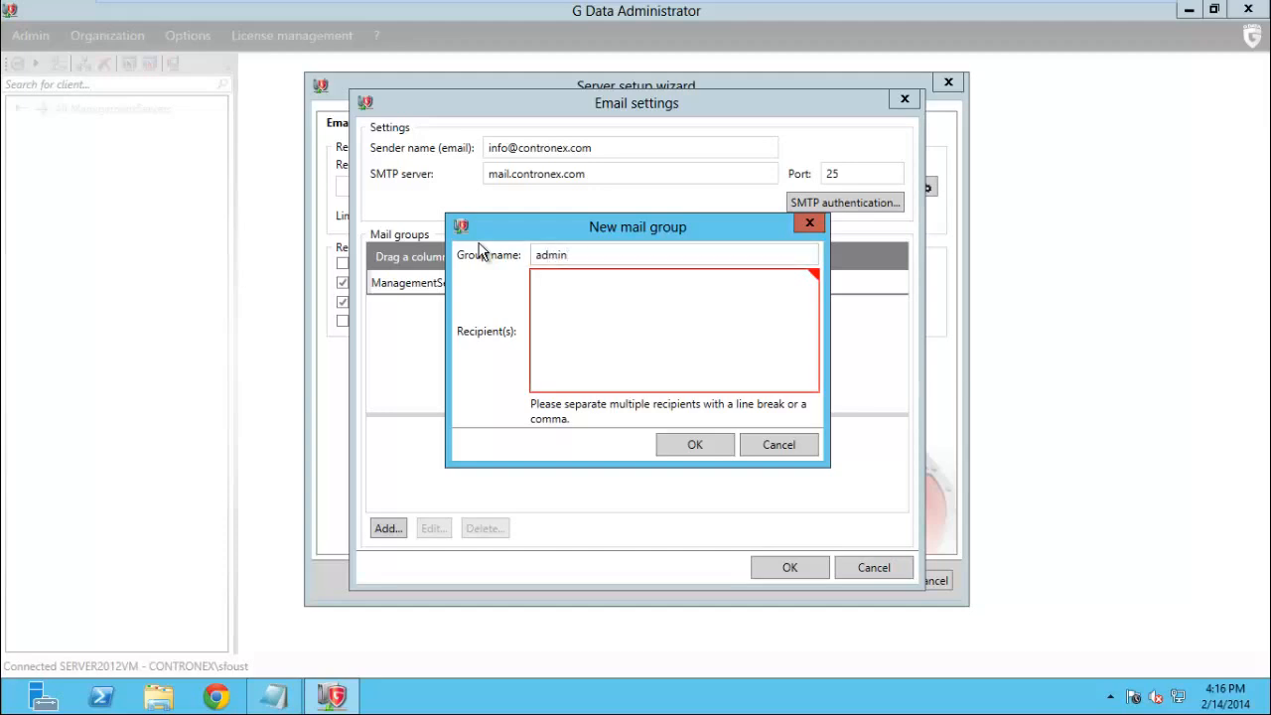
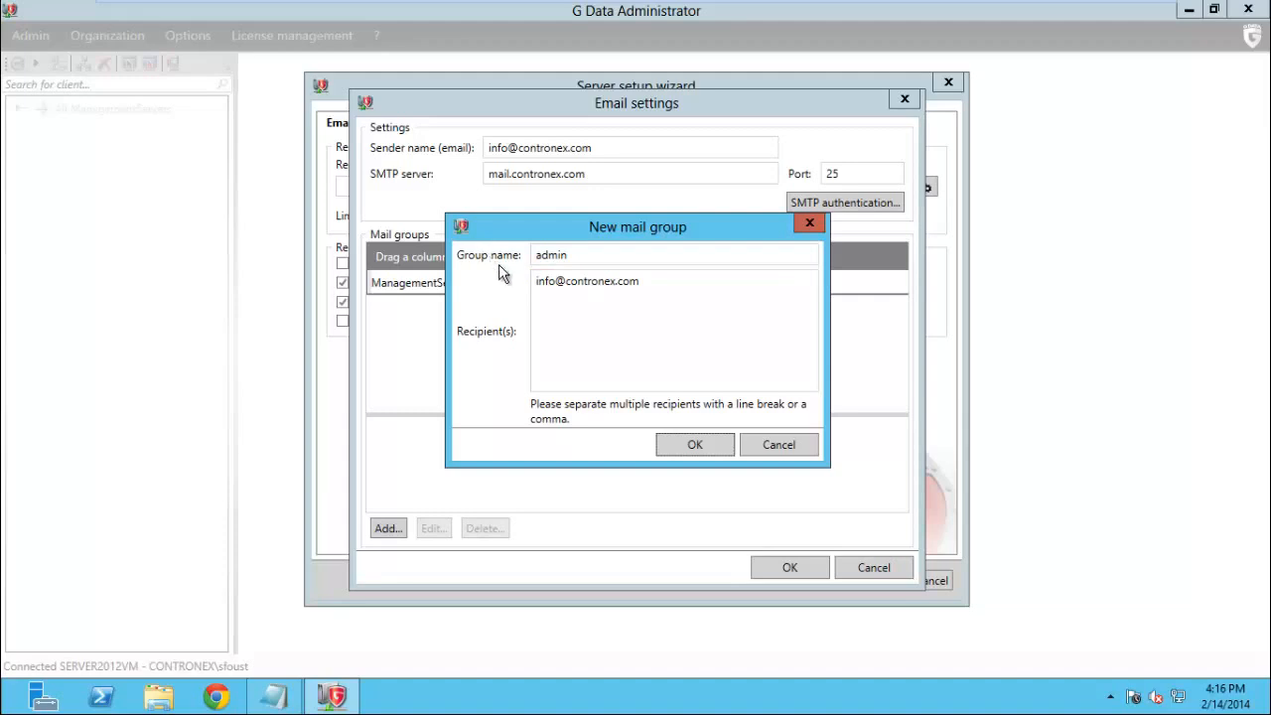
click(685, 445)
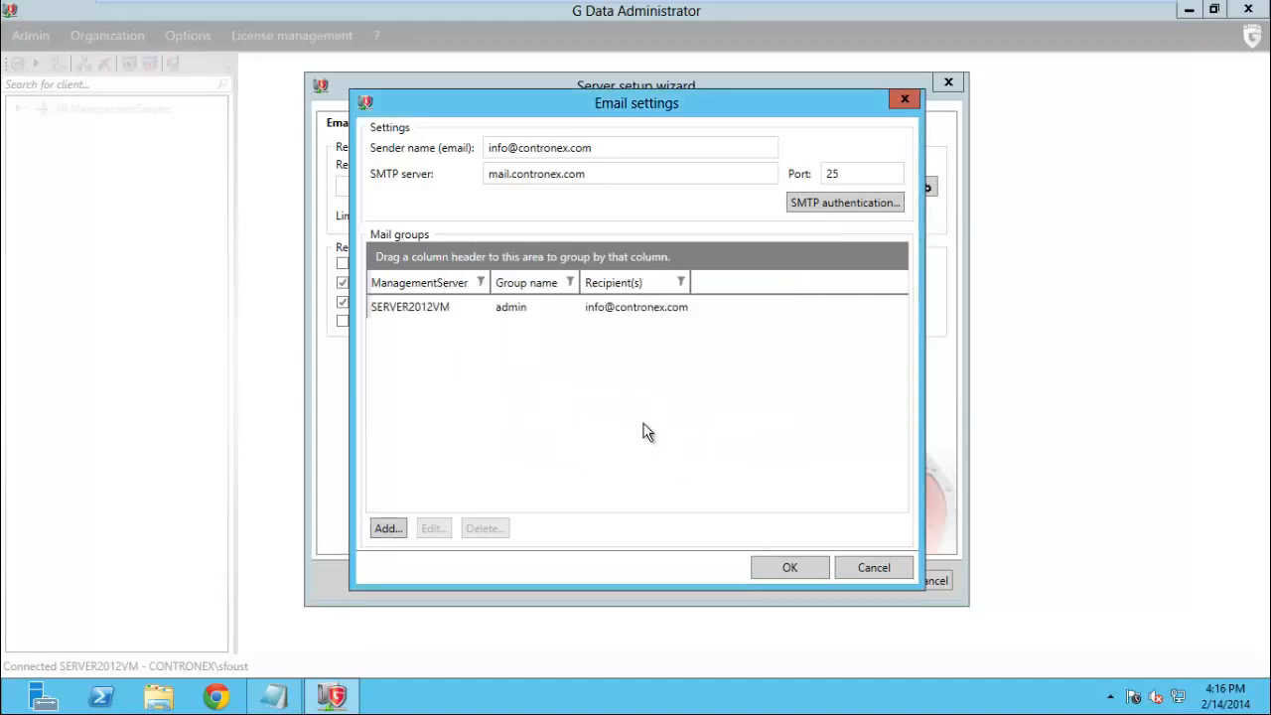
Save the email settings and choose admin as the notification recipient group
click(789, 568)
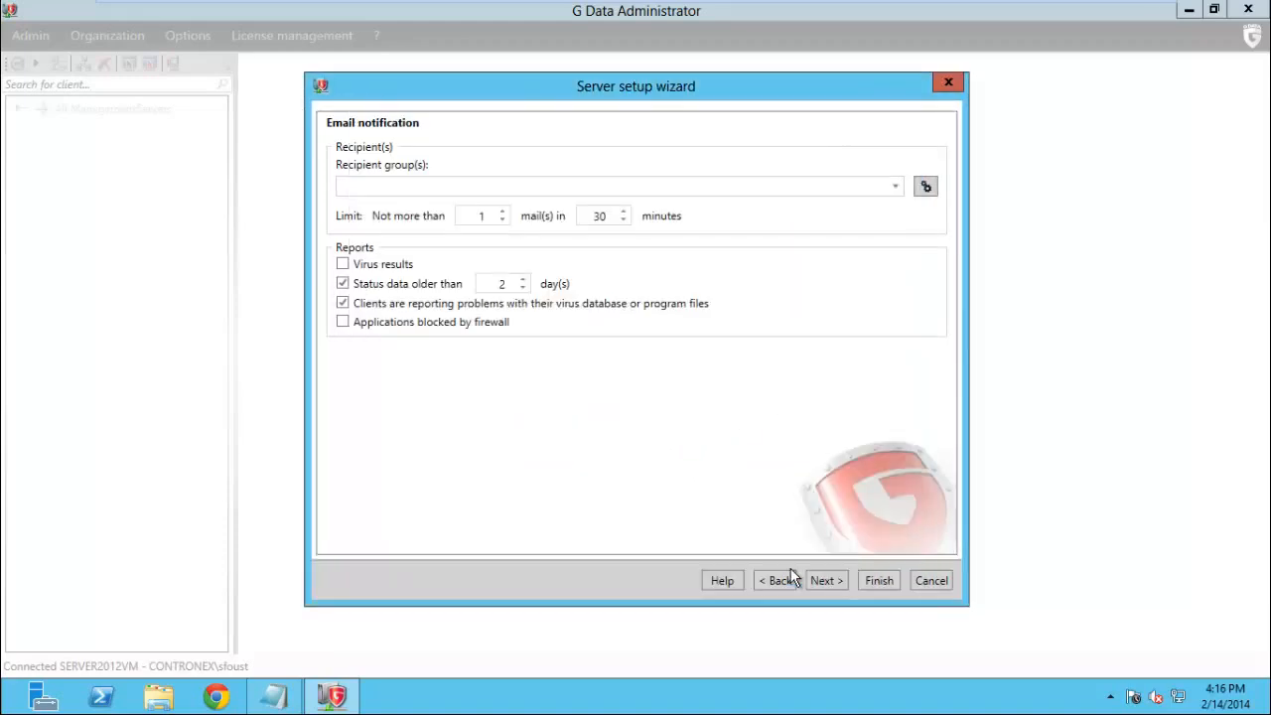
click(432, 184)
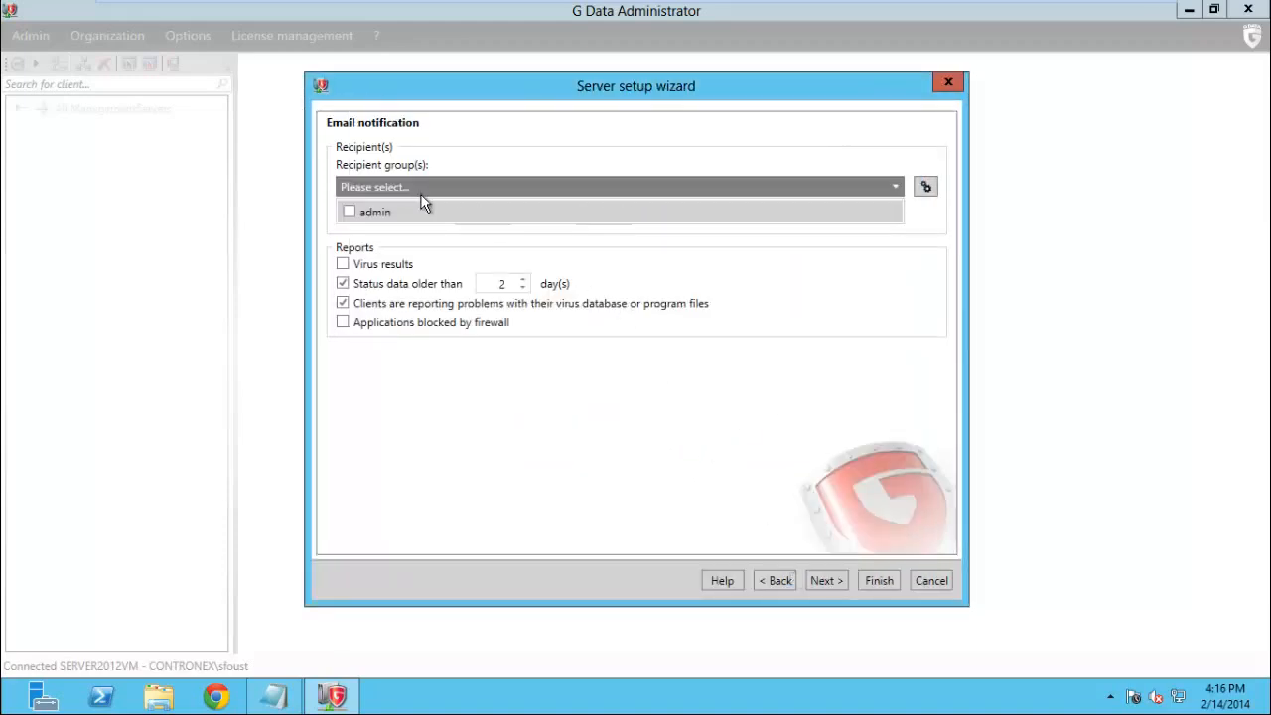
click(348, 210)
click(526, 395)
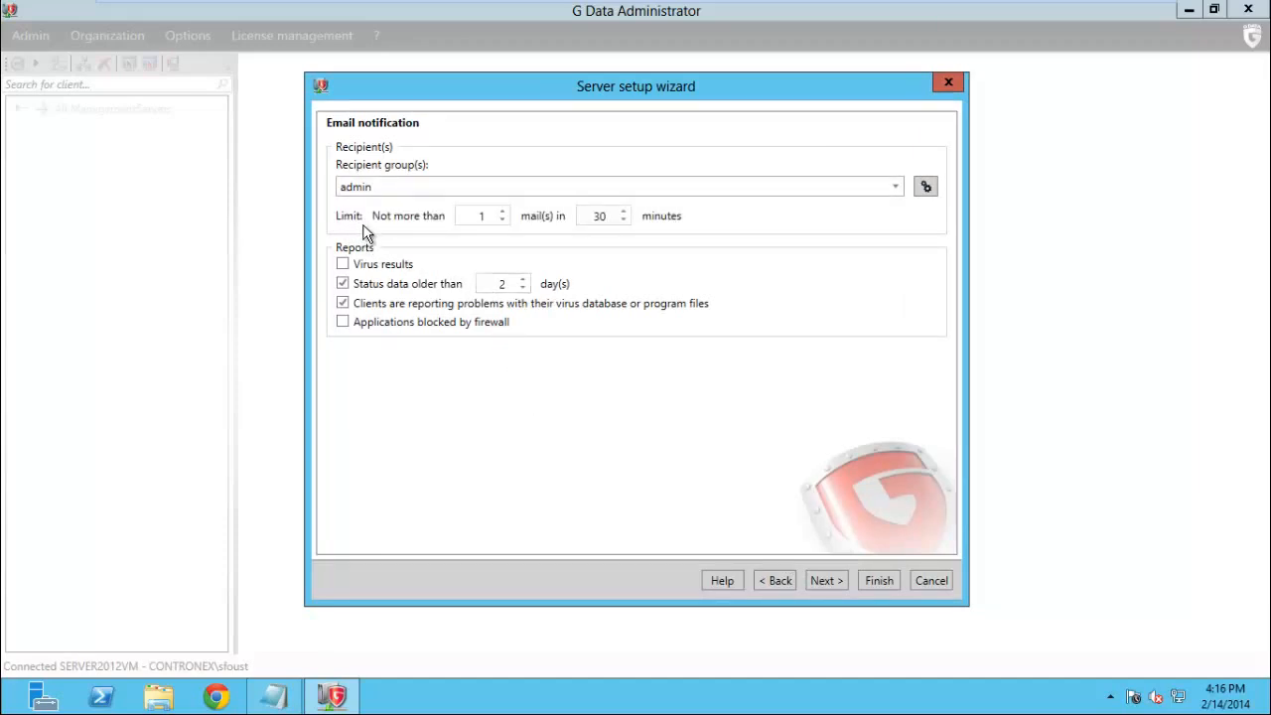
Keep the mail limit at 1 per 30 minutes and report applications blocked by firewall
click(502, 212)
click(504, 218)
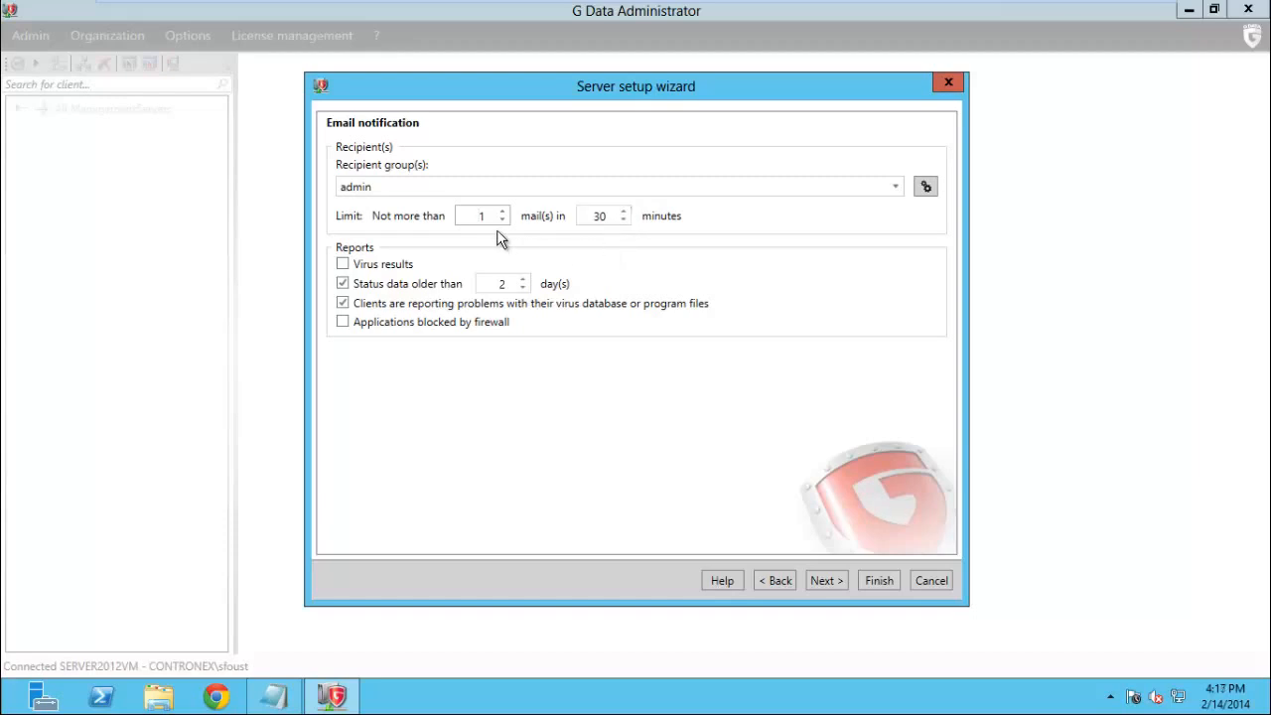
click(613, 219)
key(shift+Tab)
click(464, 319)
Advance to the mobile device settings and enter and confirm a new mobile client authentication password
click(826, 579)
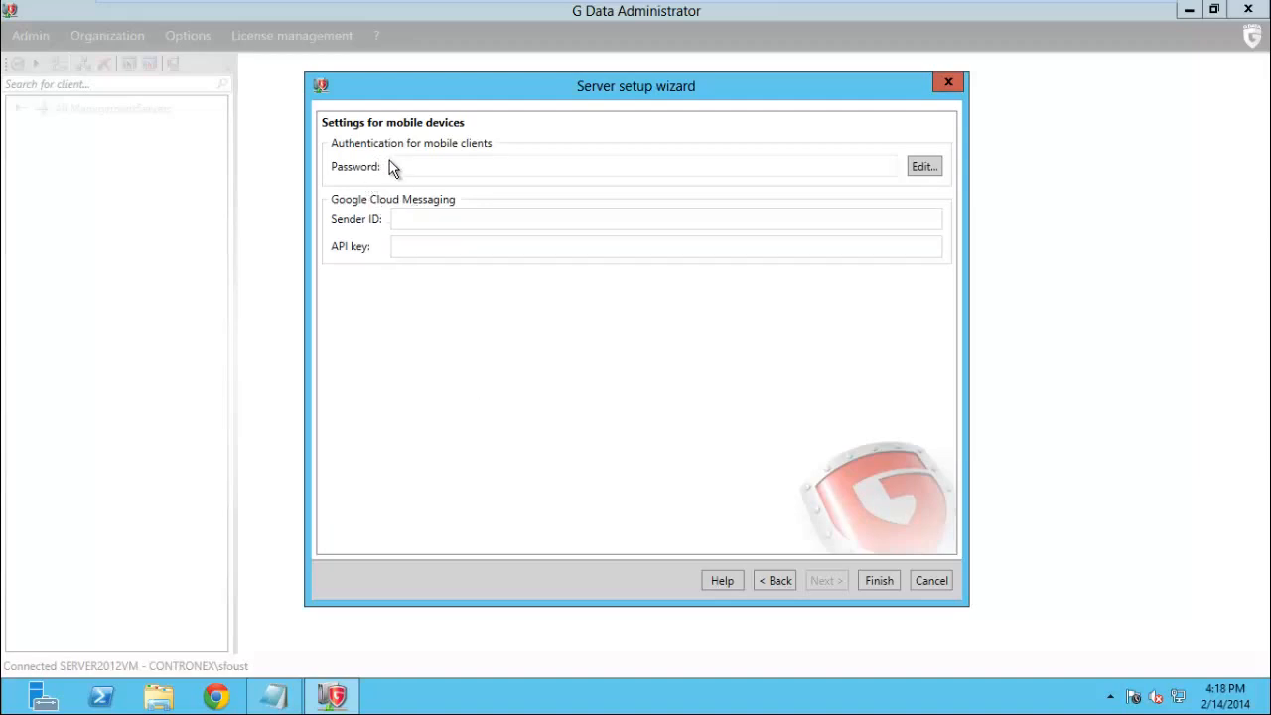
click(917, 168)
click(624, 323)
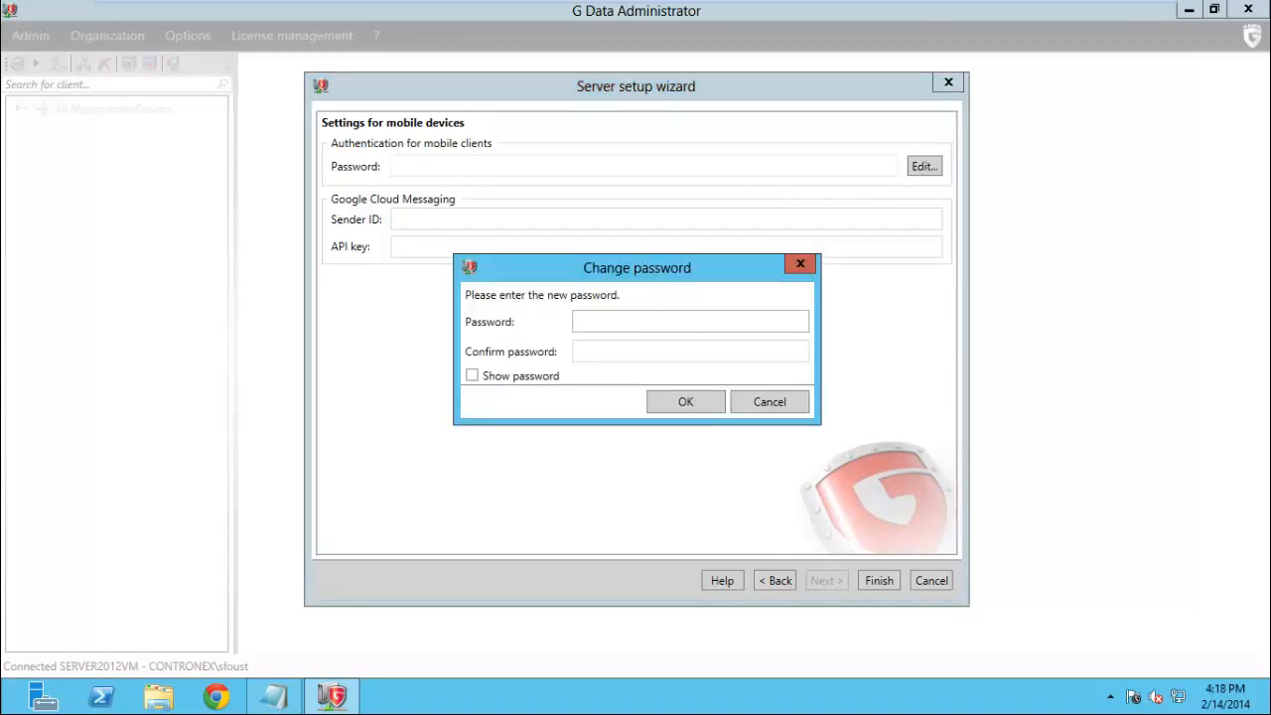
text(*********)
key(Tab)
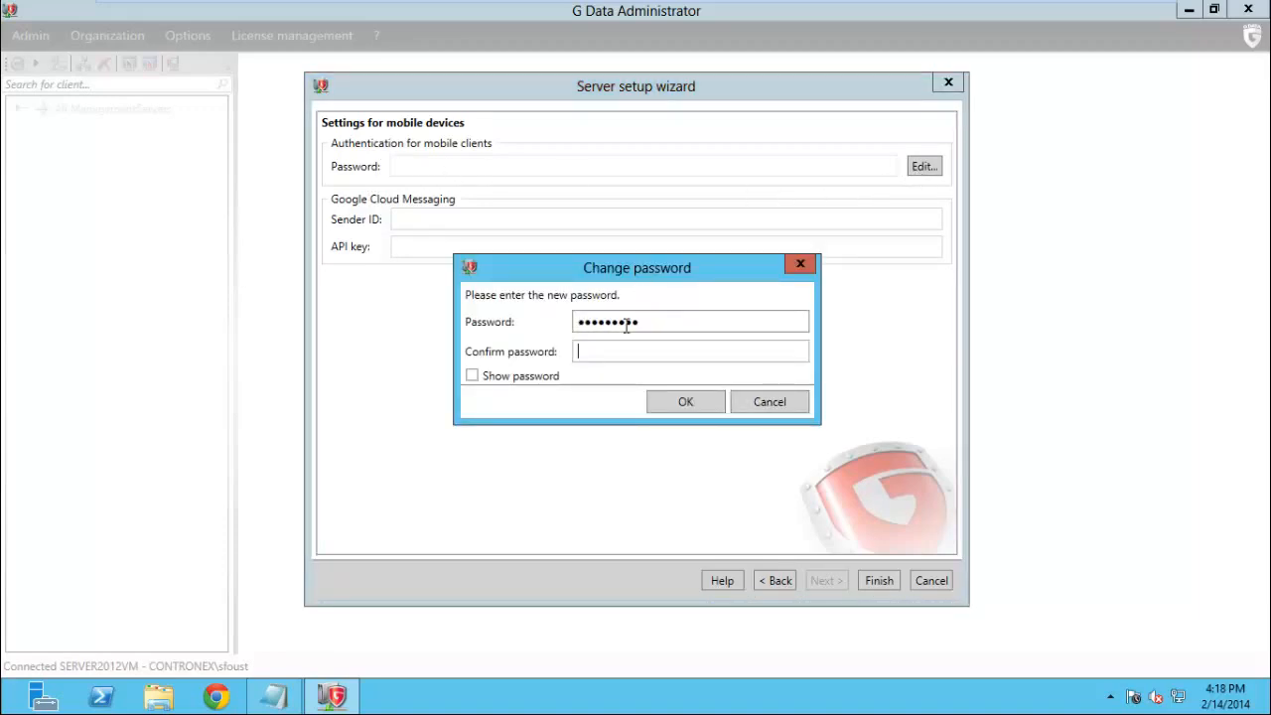
text(*********)
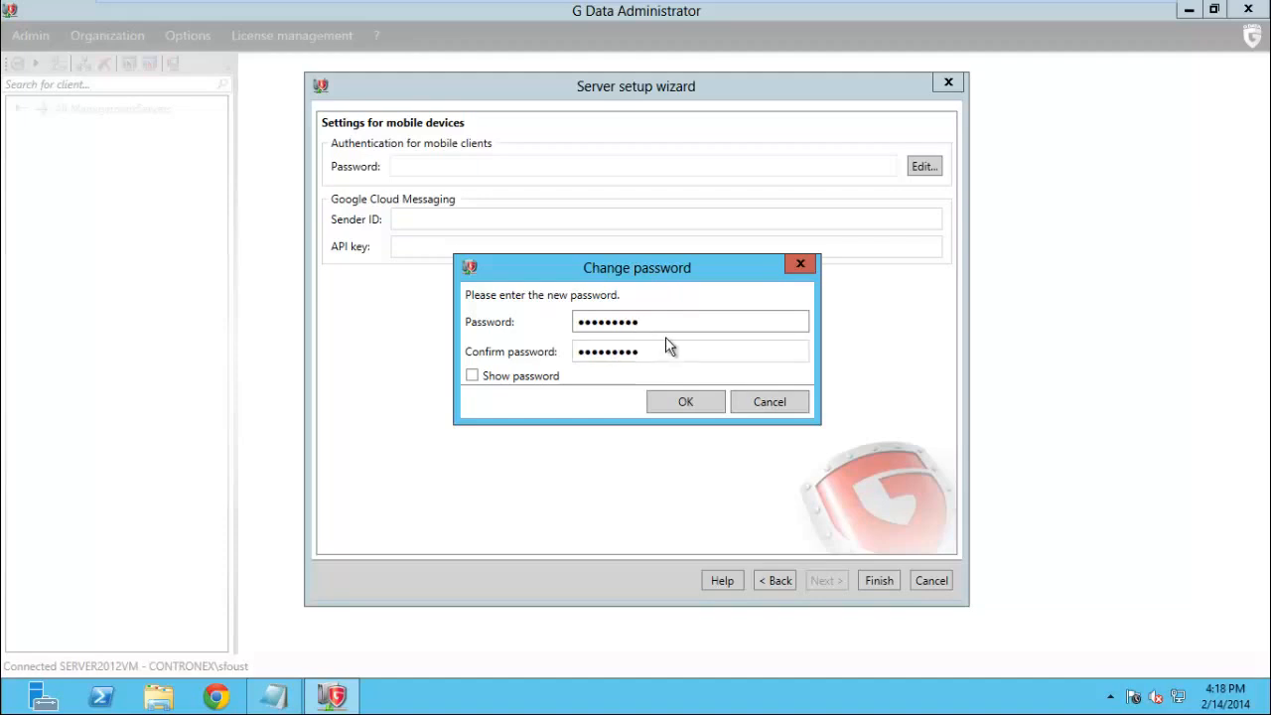
click(683, 405)
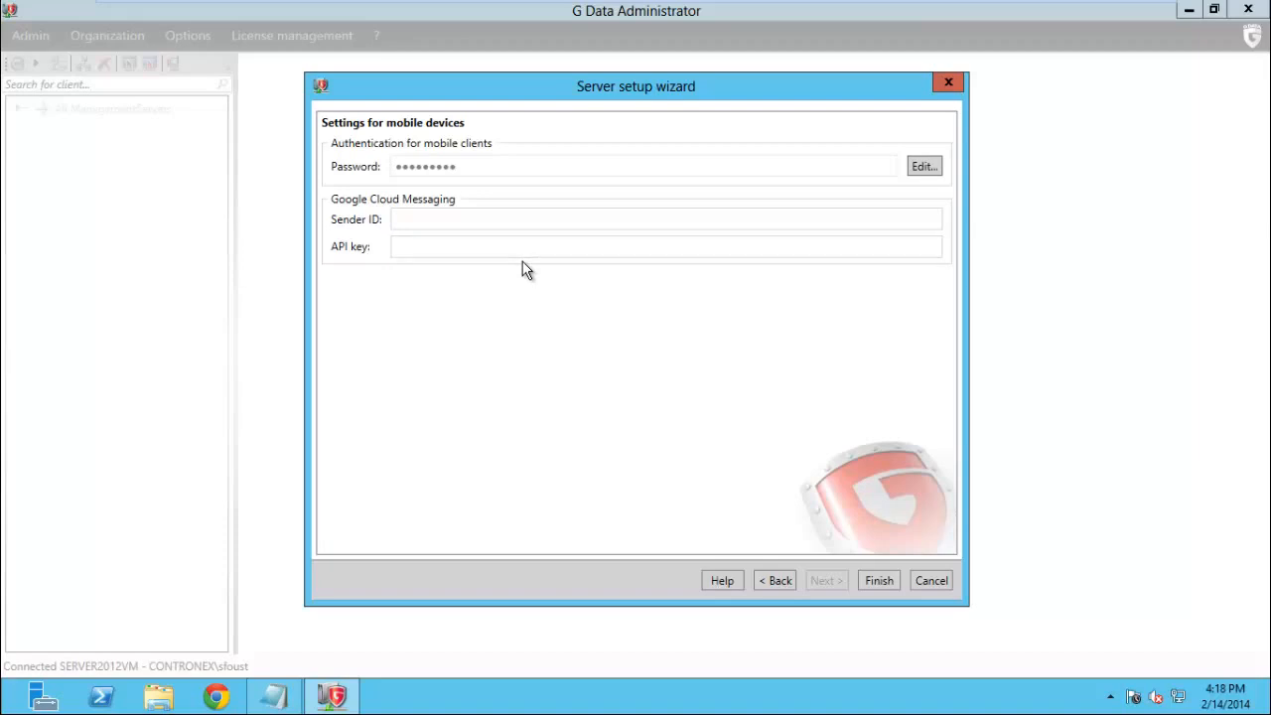
Finish the server setup wizard and confirm the client installation with the installing account's password
click(877, 580)
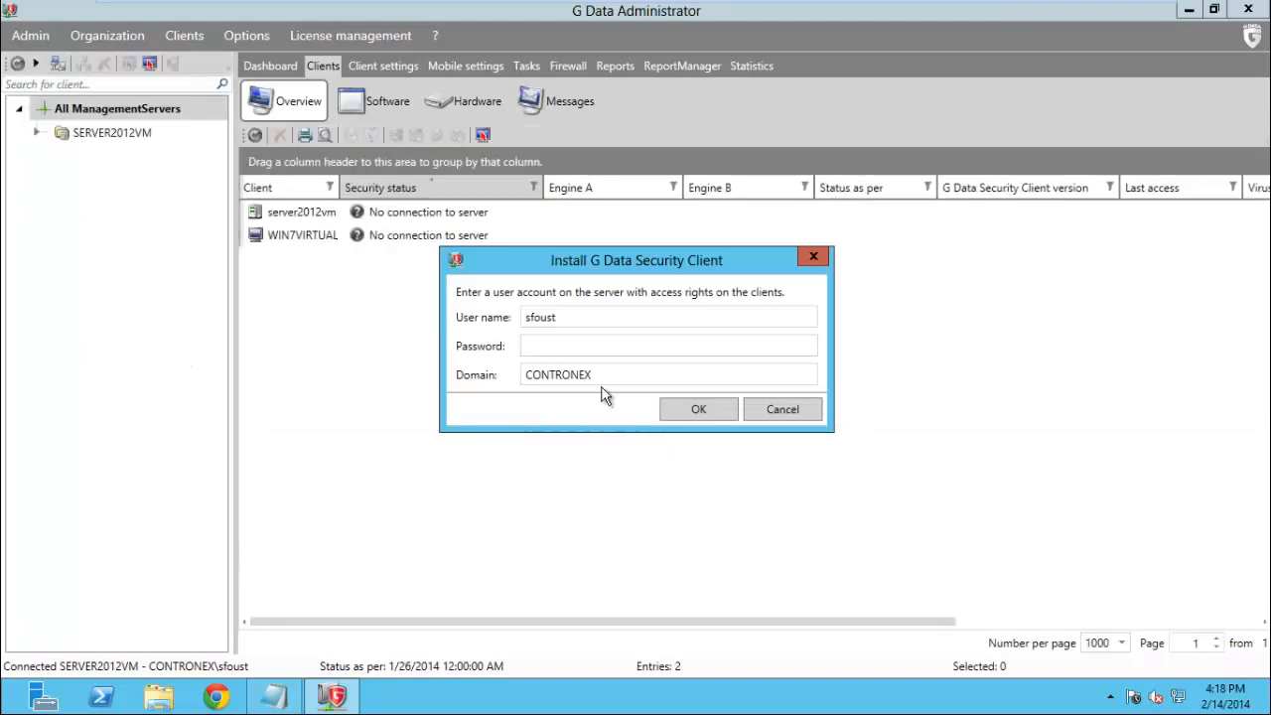
click(585, 345)
text(p)
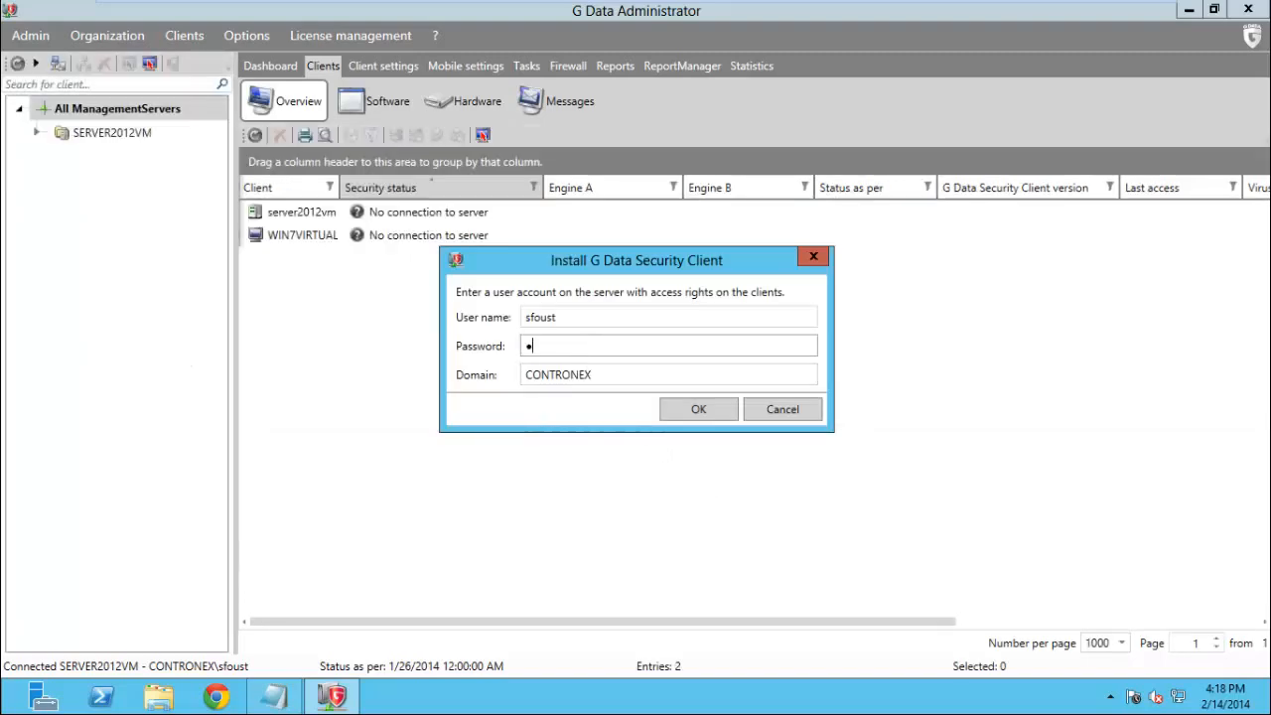
text(assword1234)
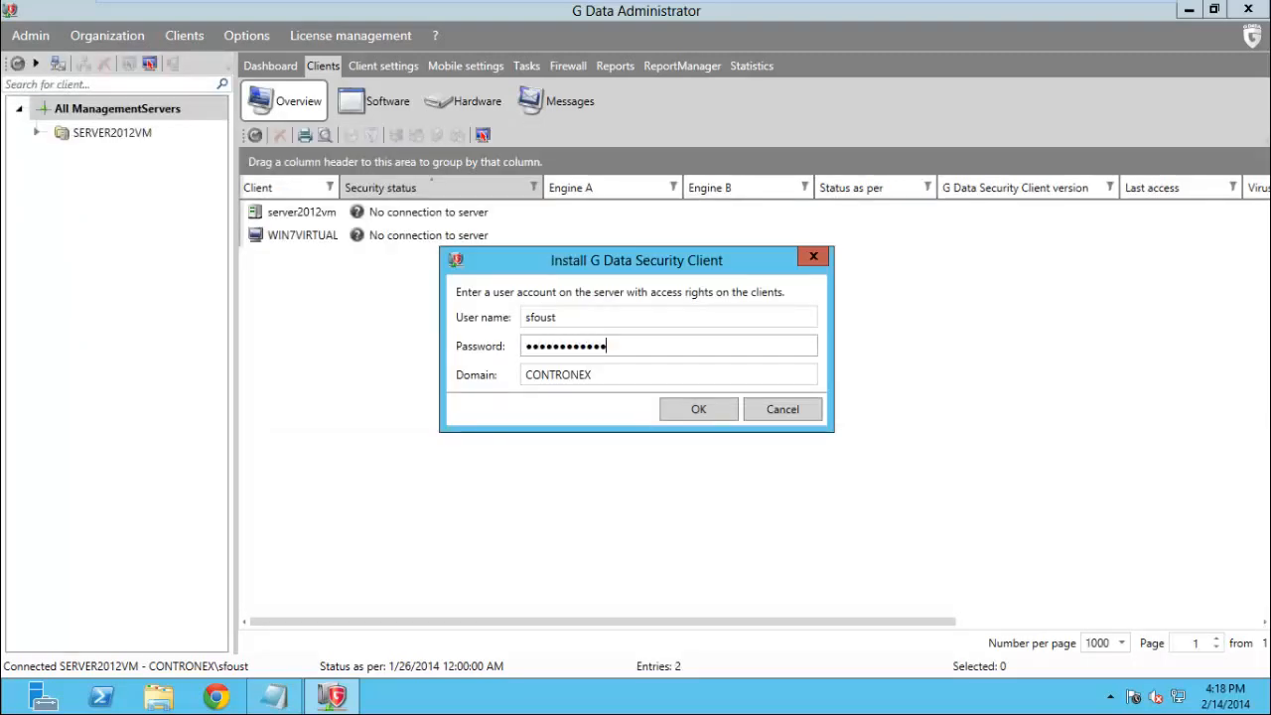
text(!)
click(694, 416)
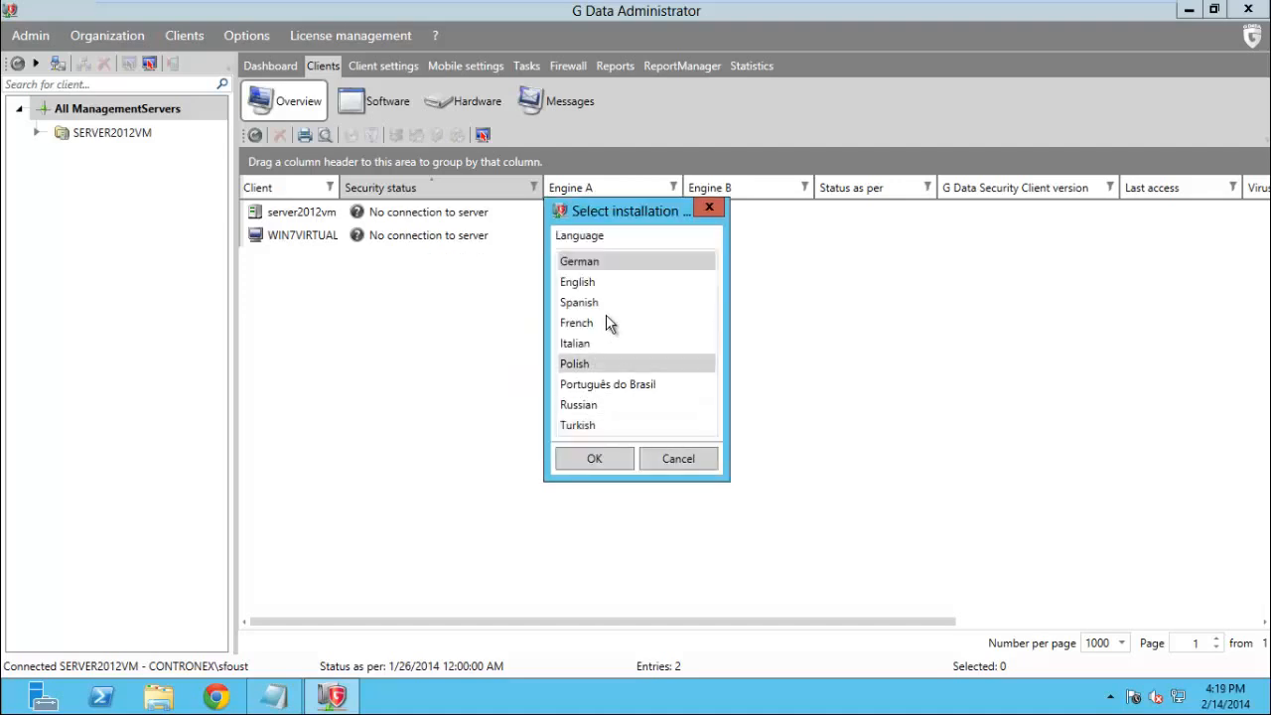
Choose English as the installation language and install without the firewall
click(599, 281)
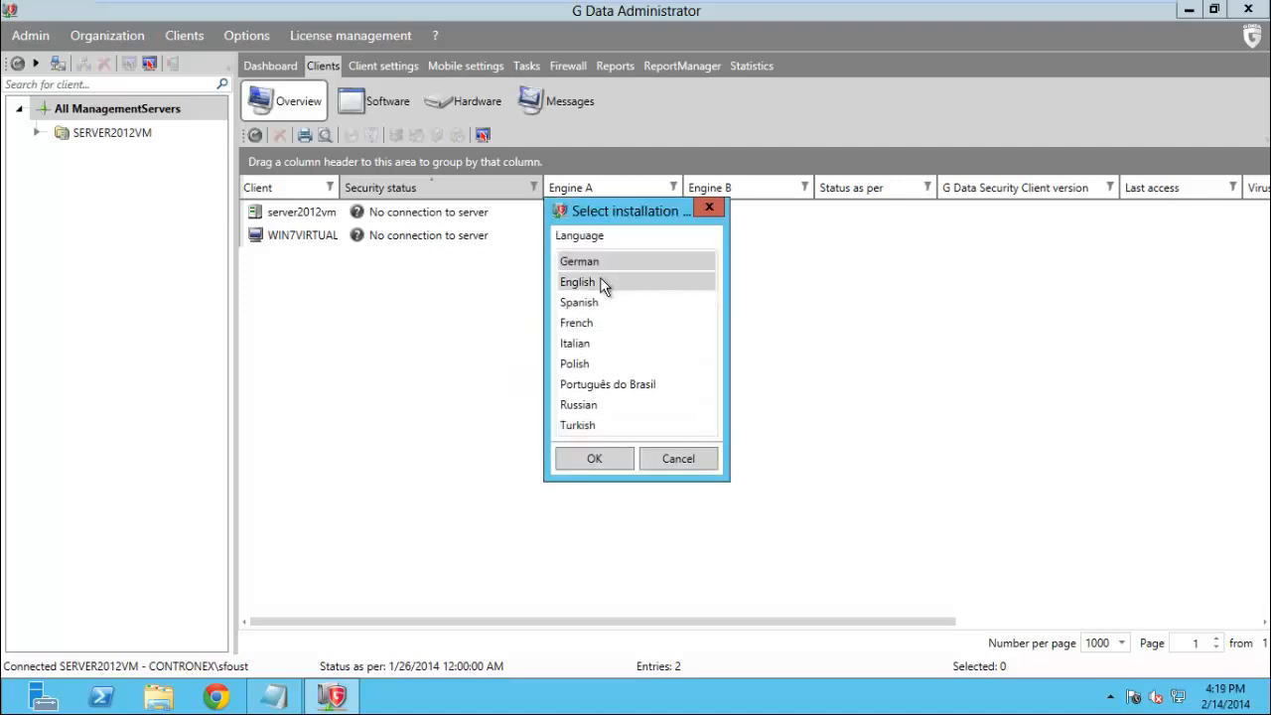
click(594, 458)
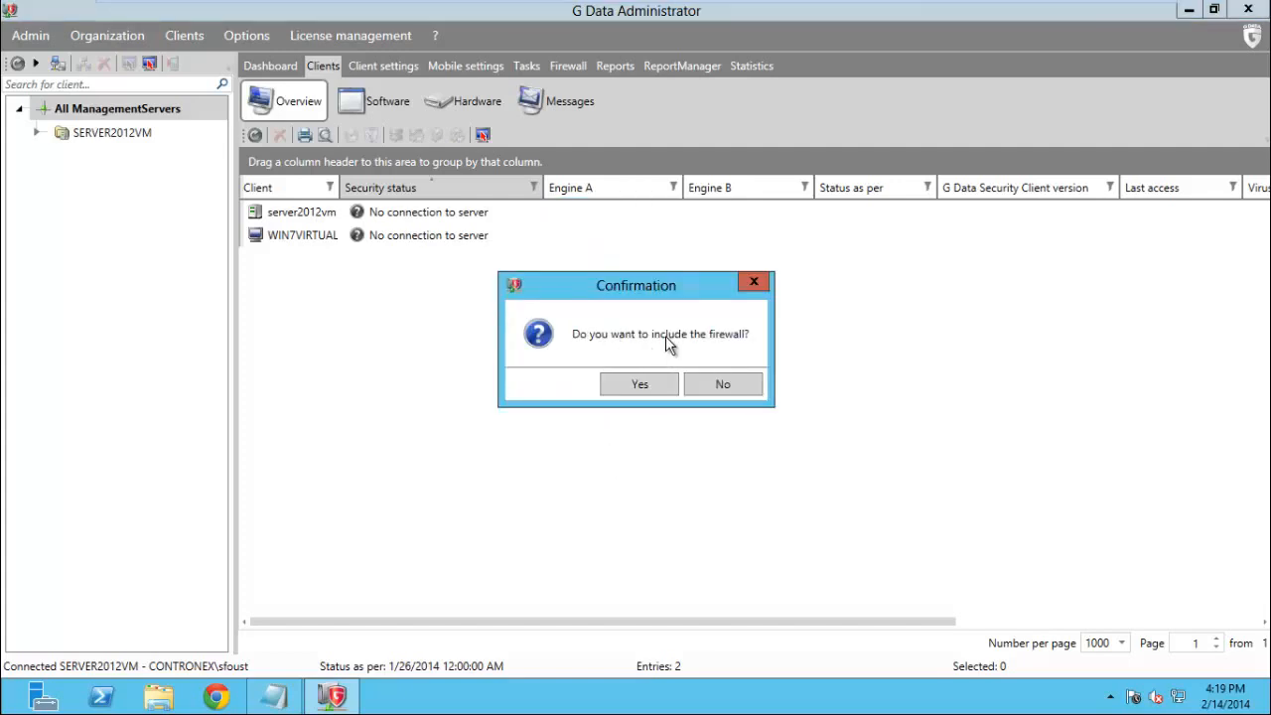
click(733, 386)
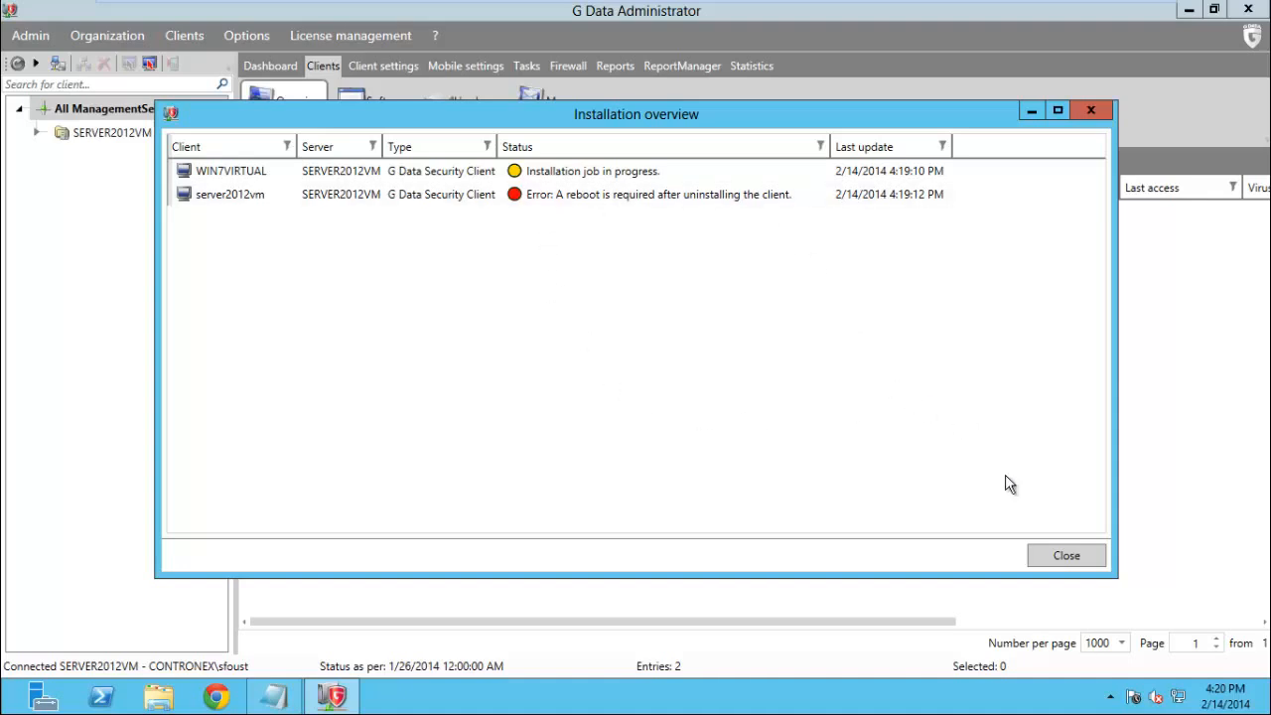
Reopen server2012vm's Installation overview to verify WIN7VIRTUAL installed successfully, then close it
click(1063, 555)
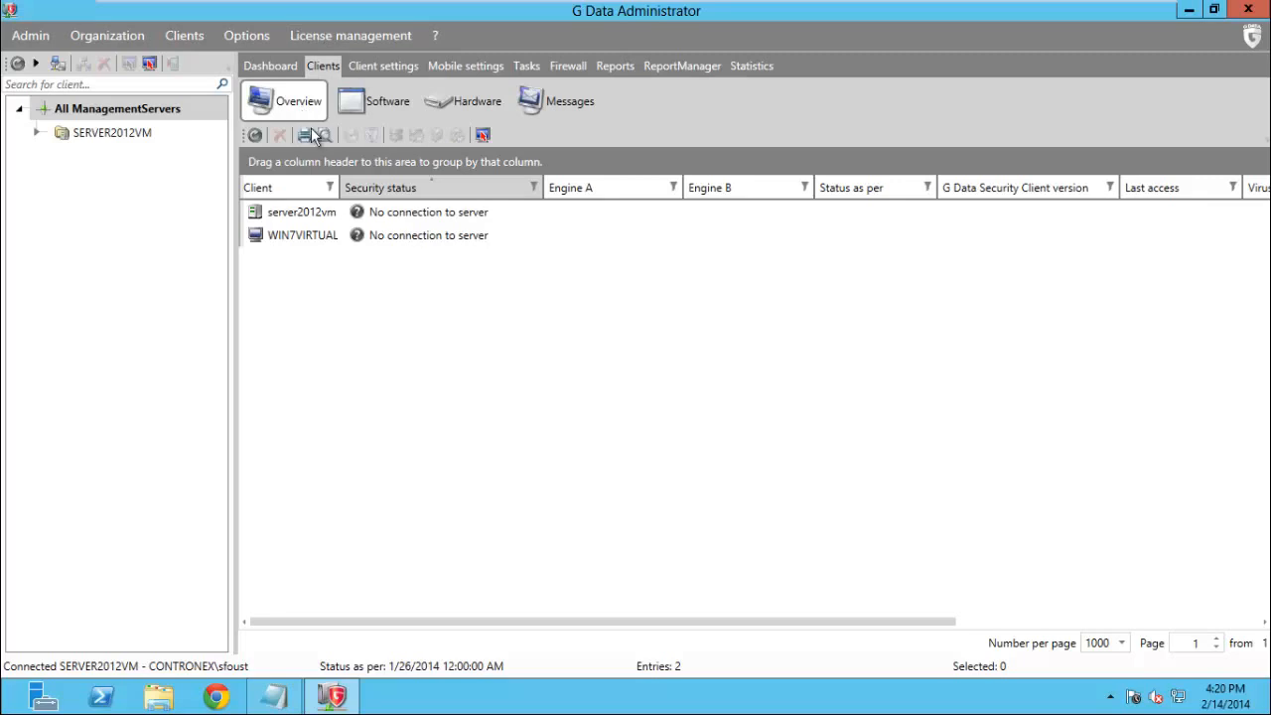
right_click(300, 218)
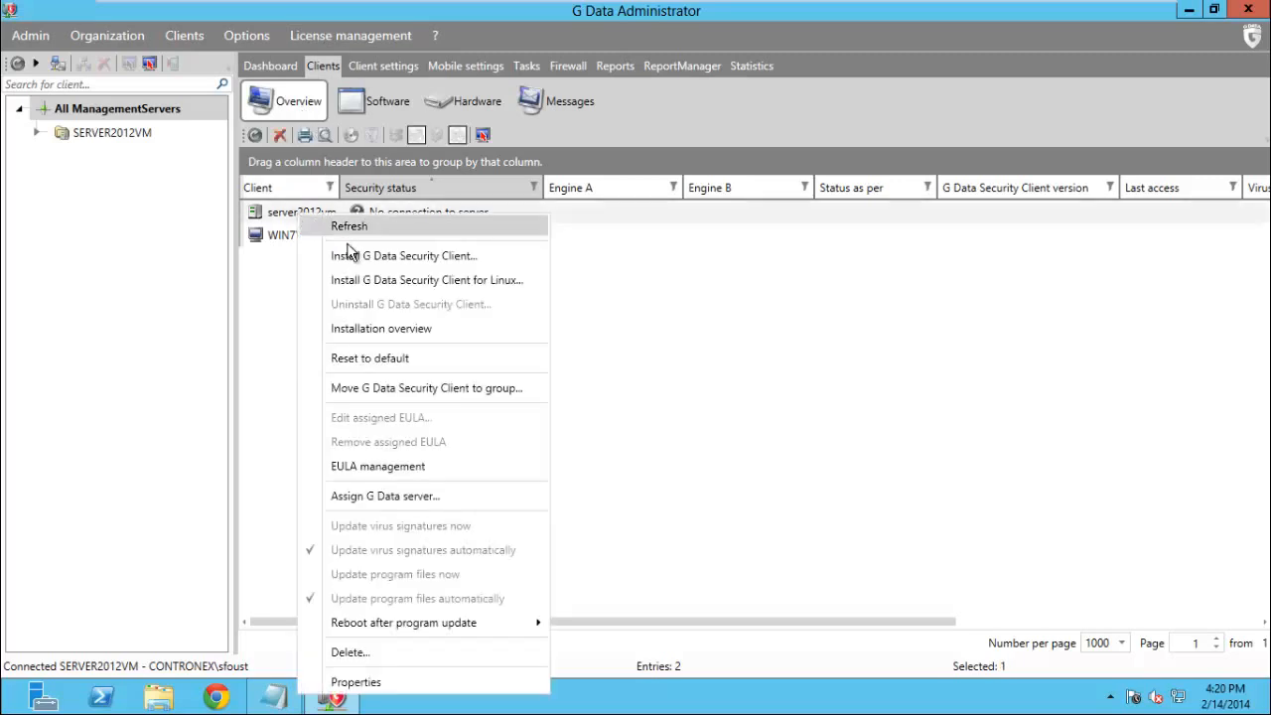
click(411, 329)
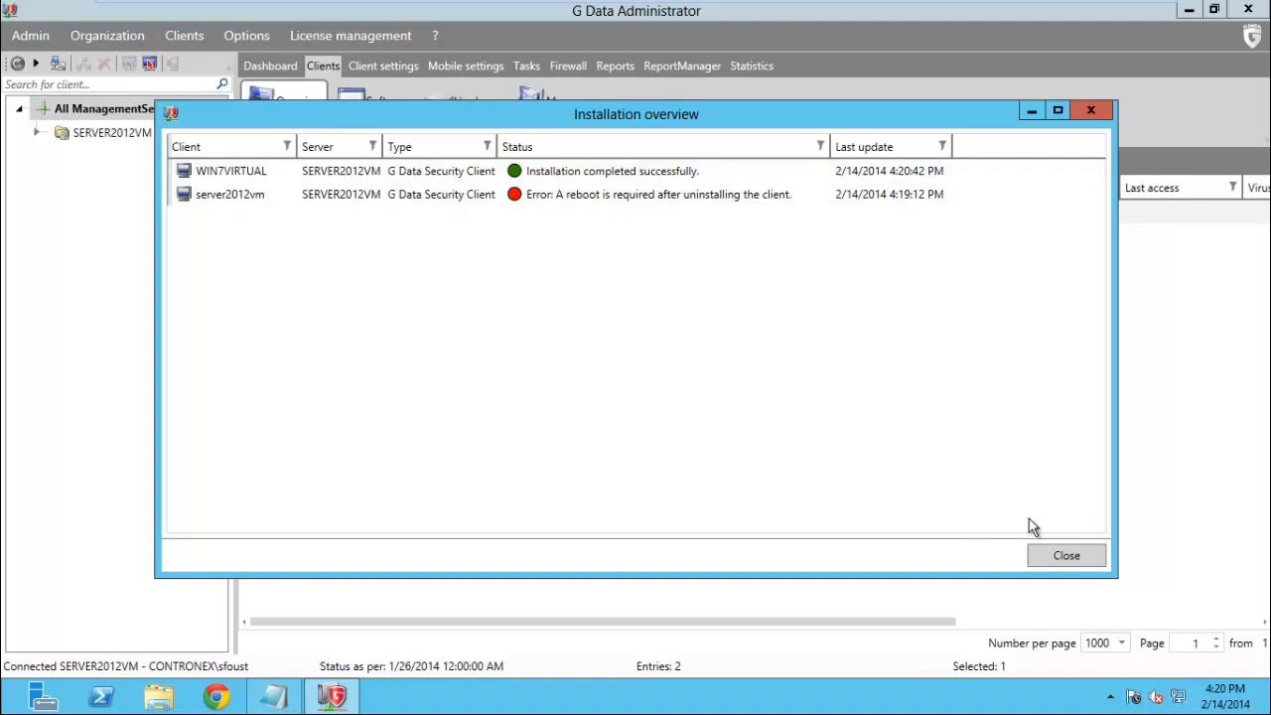
click(1066, 557)
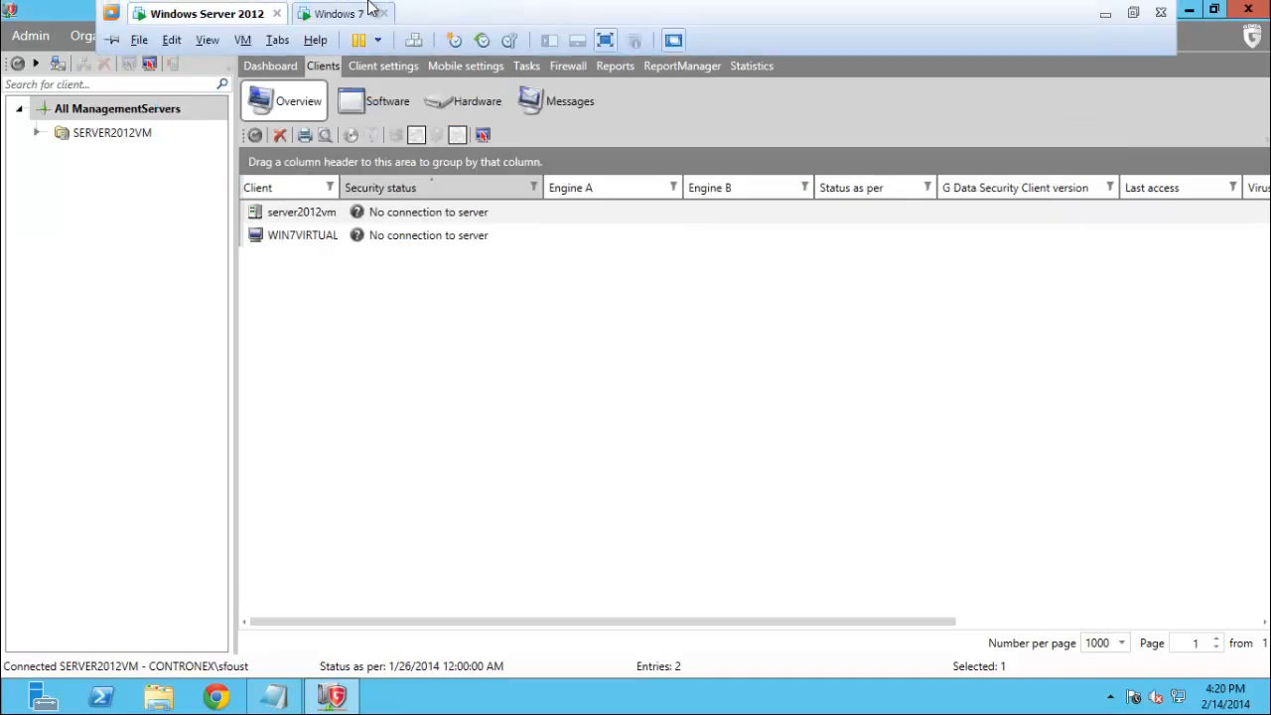
click(337, 14)
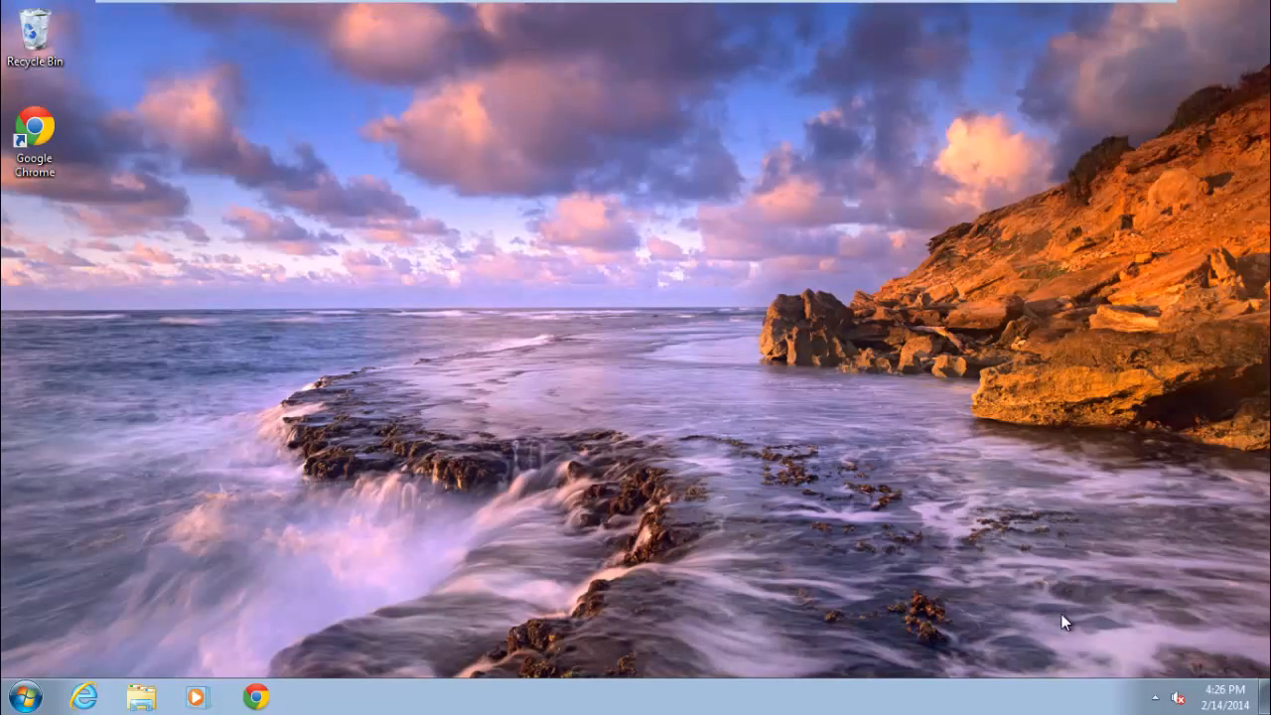
click(1154, 697)
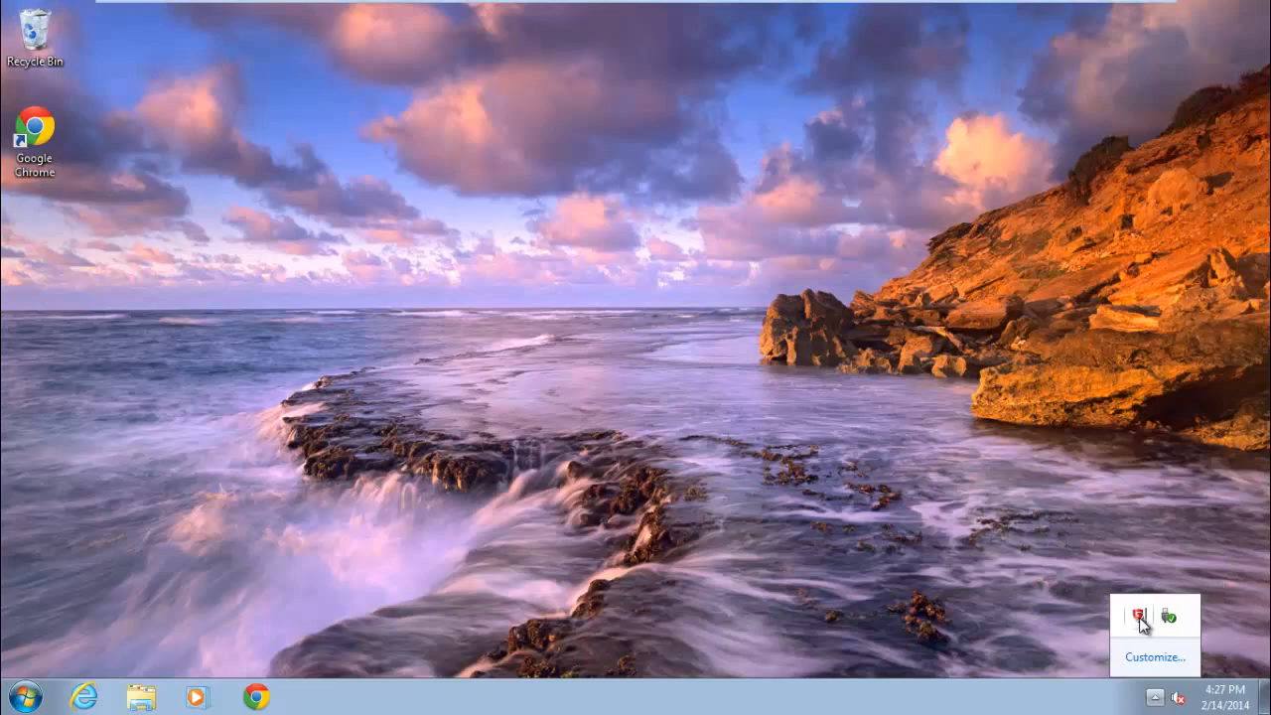
click(912, 577)
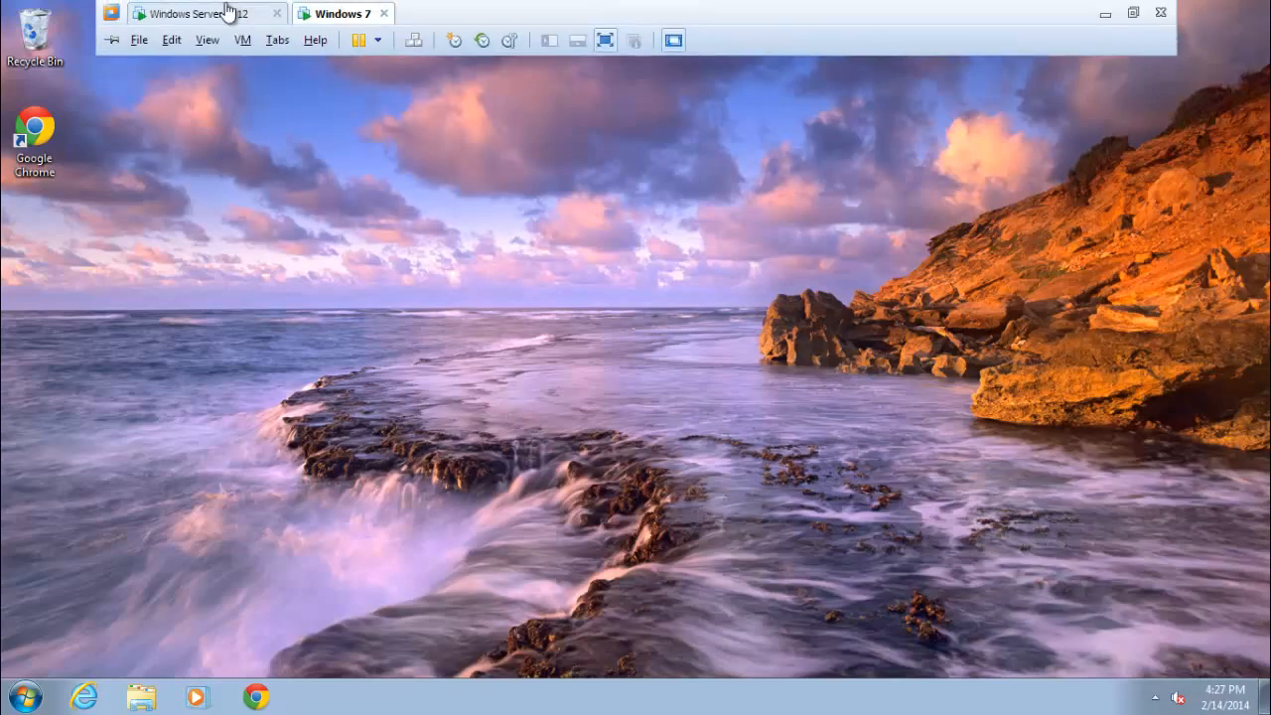
click(218, 20)
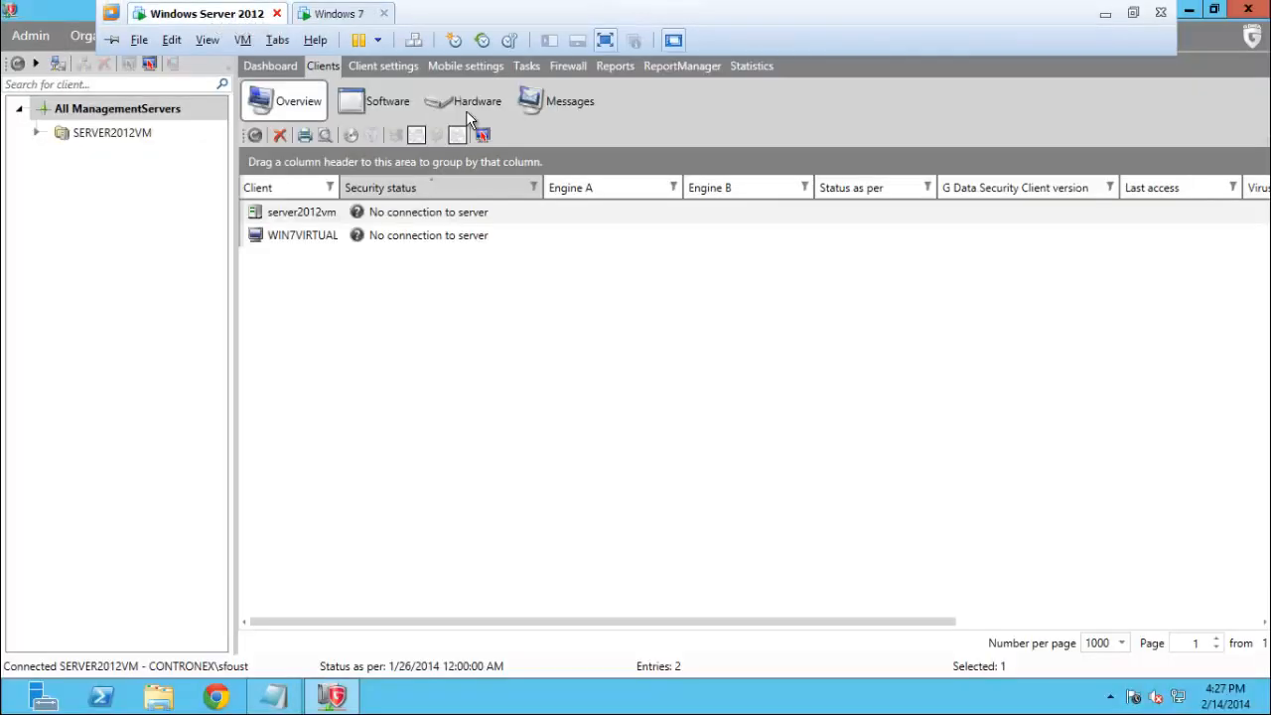
Refresh the client list, show Client settings, and expand SERVER2012VM in the tree
click(254, 136)
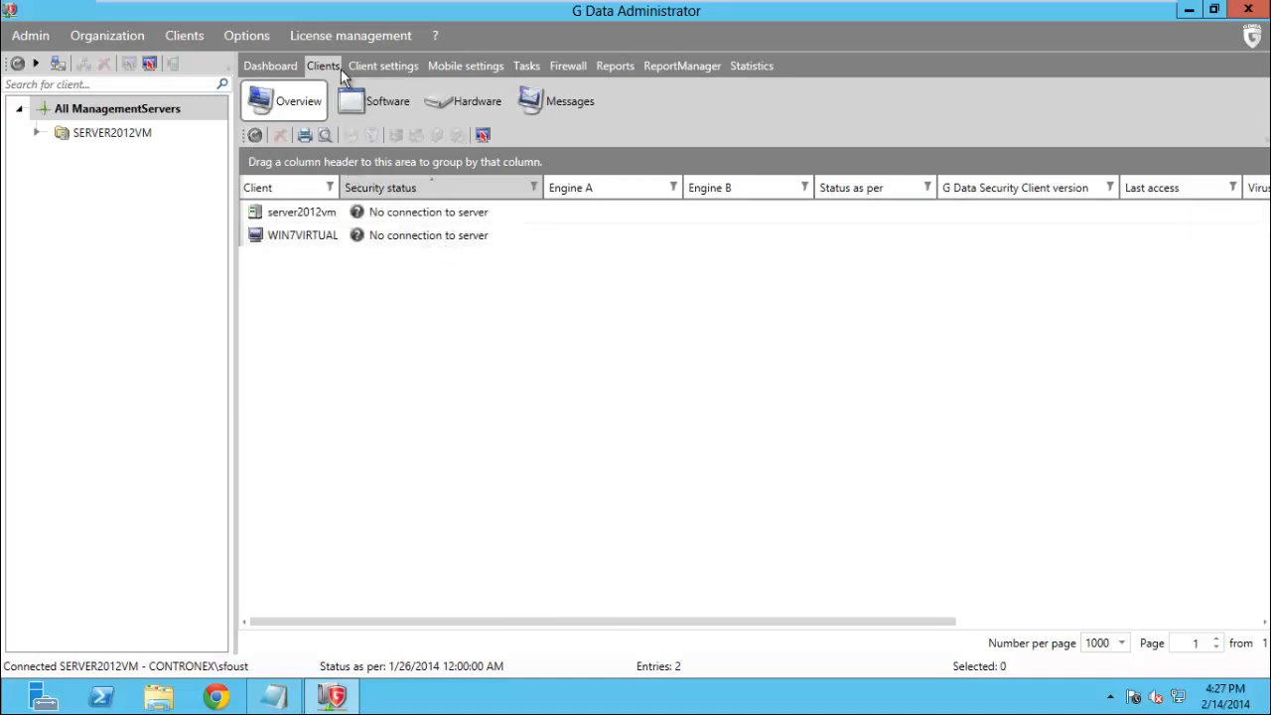
click(373, 66)
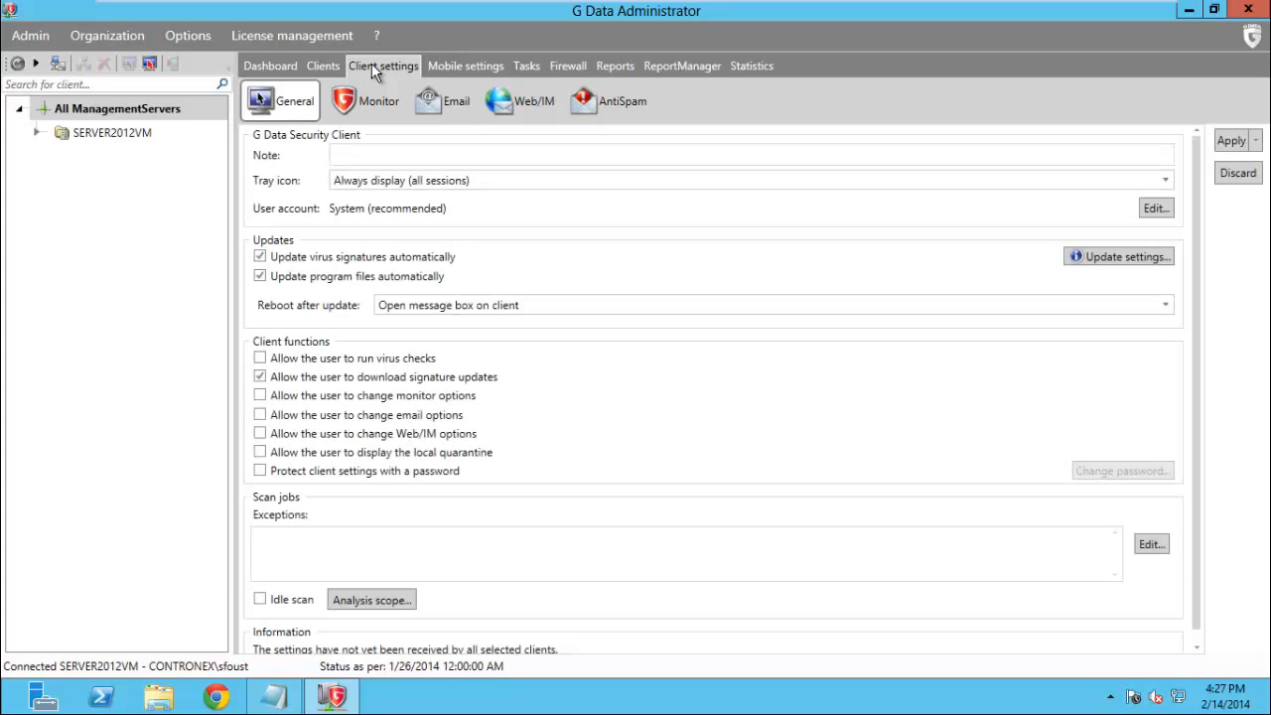
click(38, 134)
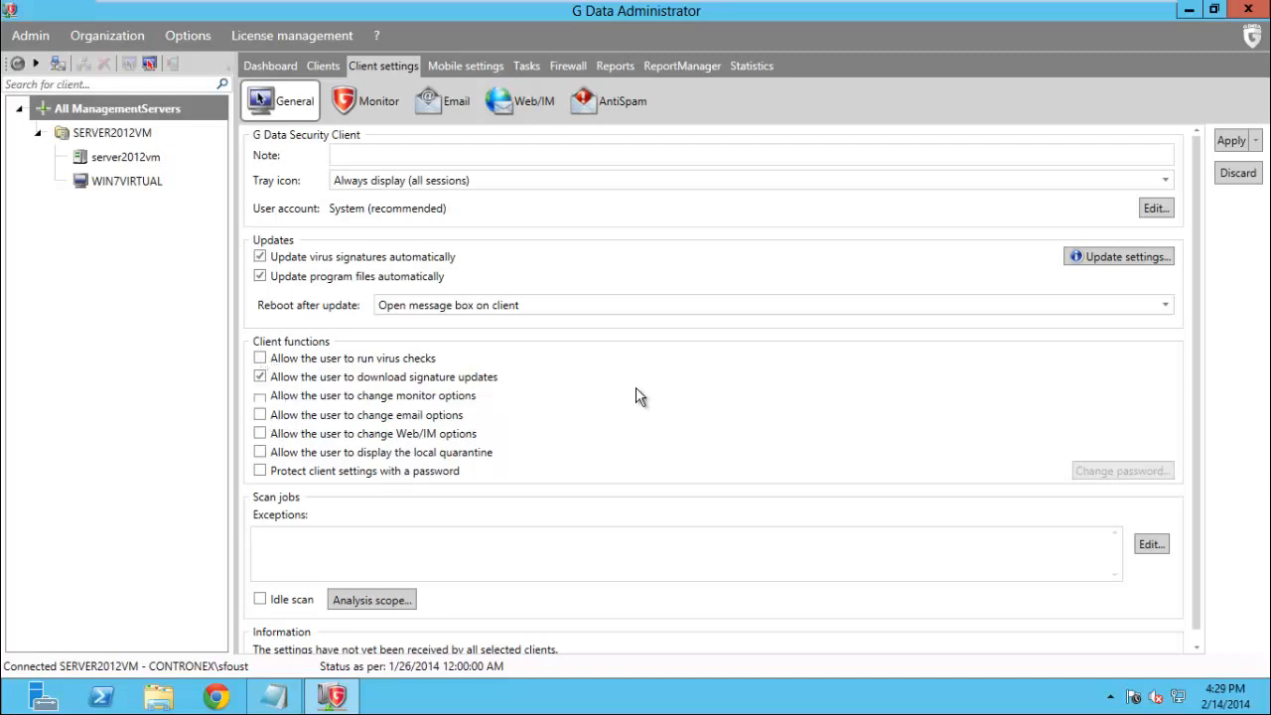
Enable Idle scan under Scan jobs and apply the general client settings
scroll(639, 396, down, 1)
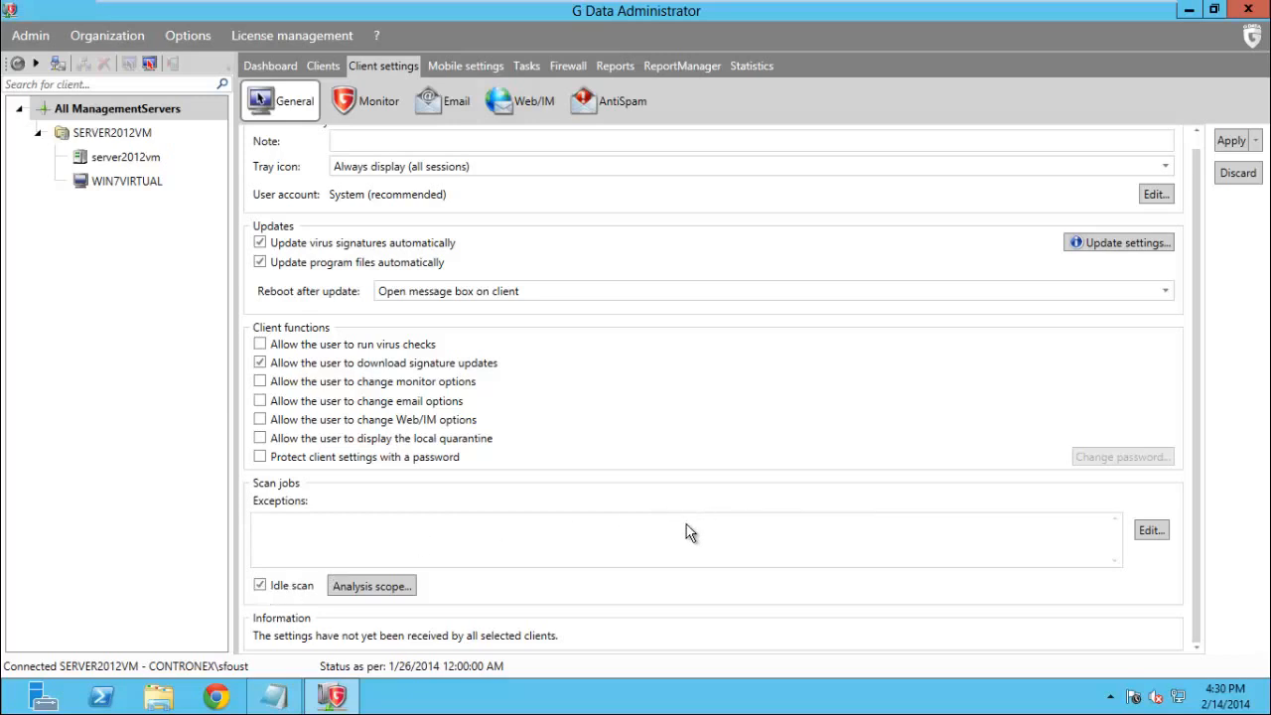
scroll(685, 531, up, 1)
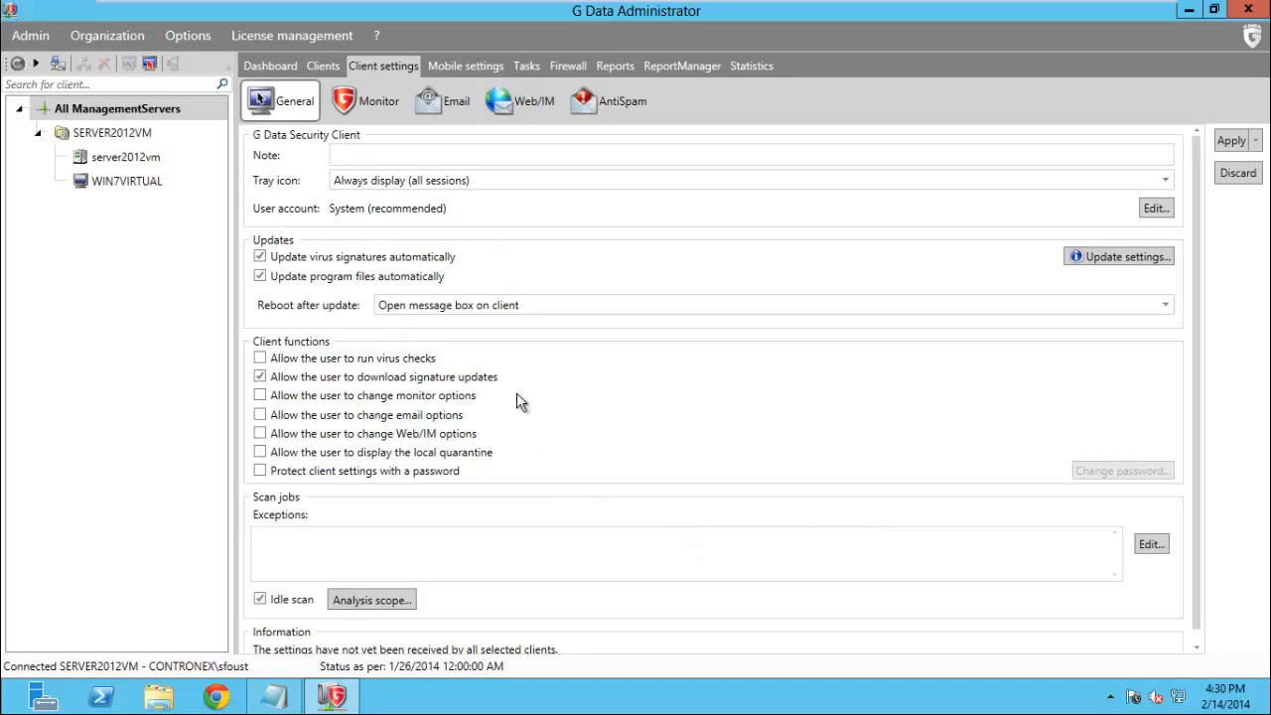
click(1233, 141)
click(1256, 141)
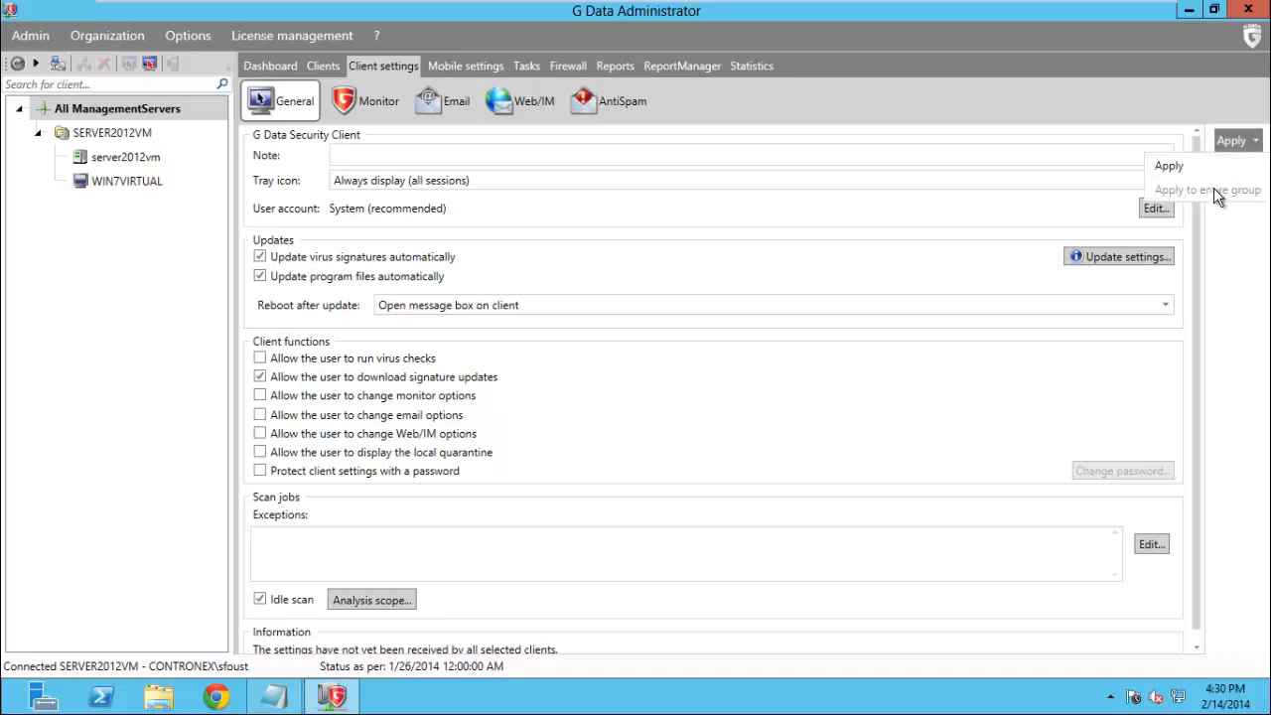
click(1232, 239)
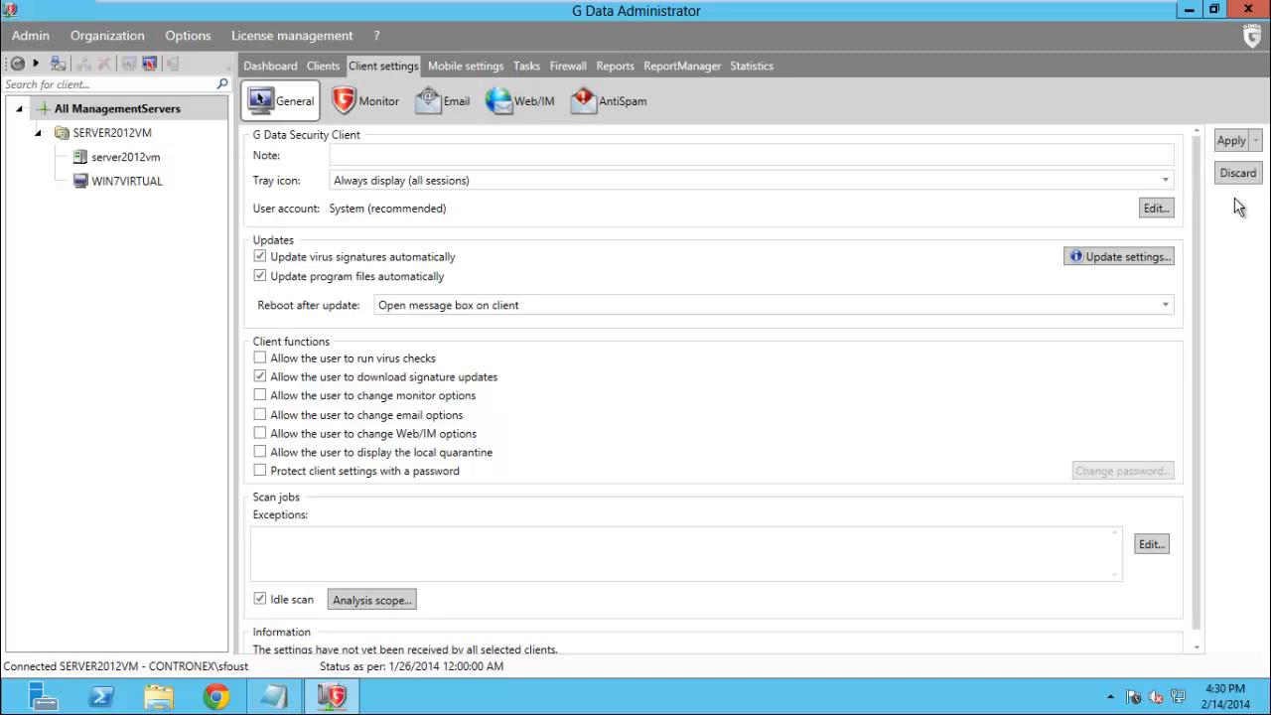
click(1229, 141)
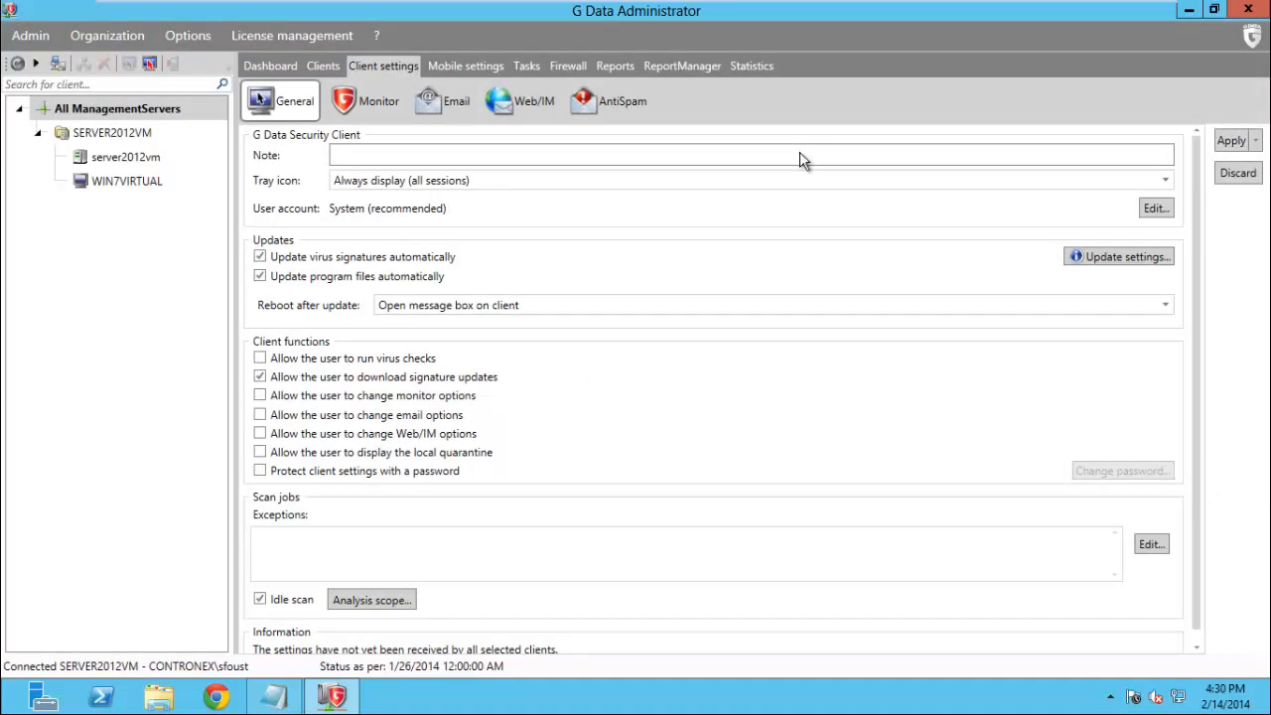
On the Monitor tab, keep Read and write access, enable network access monitoring, keep the 300 KB archive limit
click(378, 103)
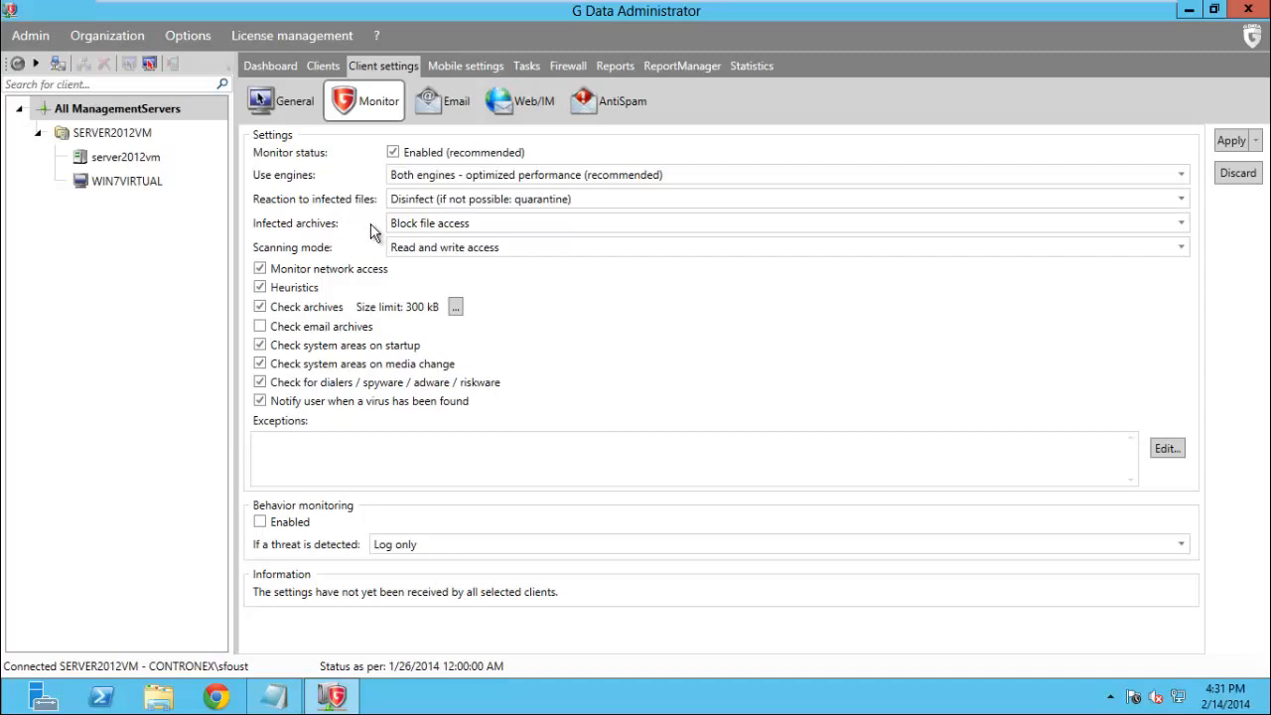
click(520, 248)
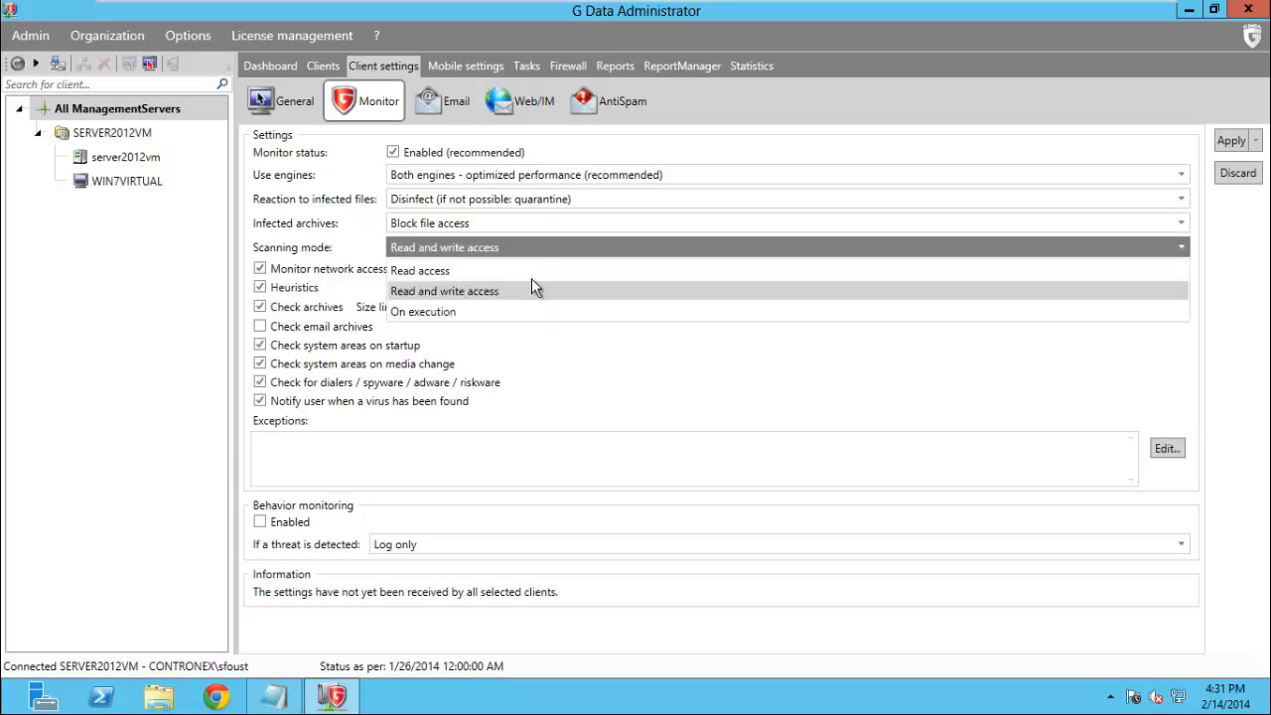
click(572, 391)
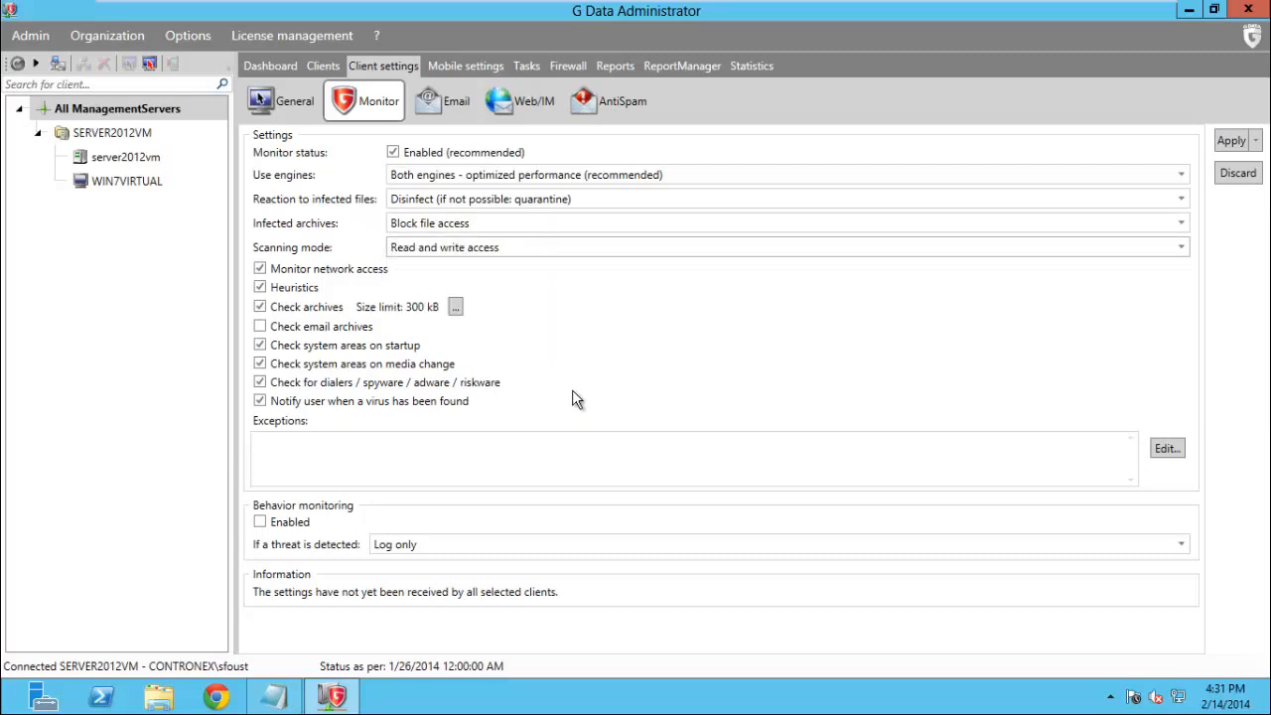
click(261, 269)
click(455, 307)
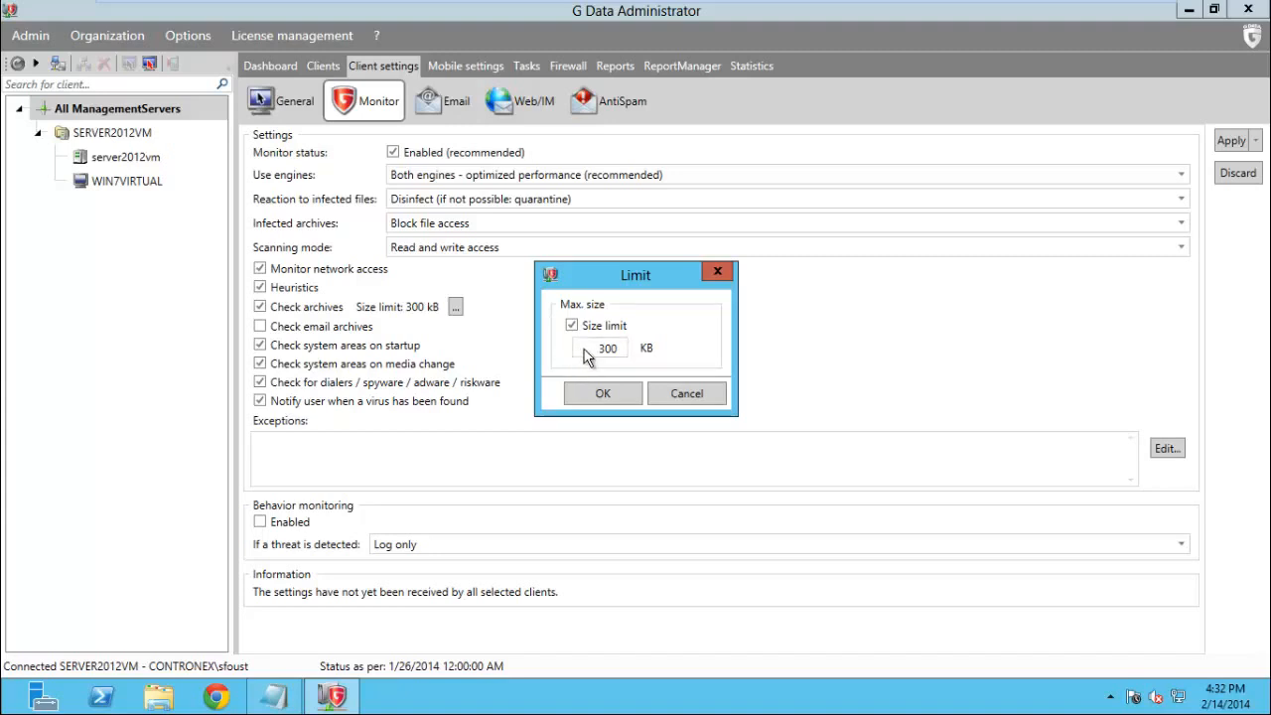
click(709, 395)
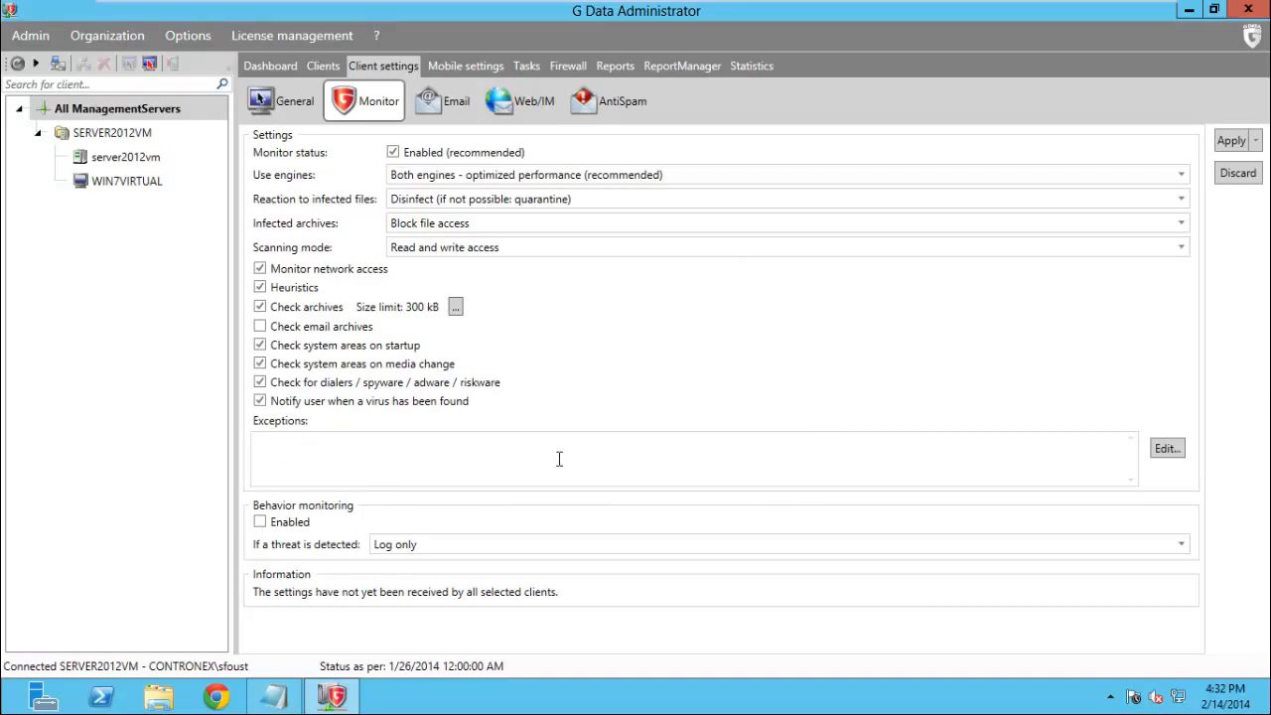
Add a chrome.exe process exception but cancel the Exceptions list, then apply the Monitor settings
click(1166, 448)
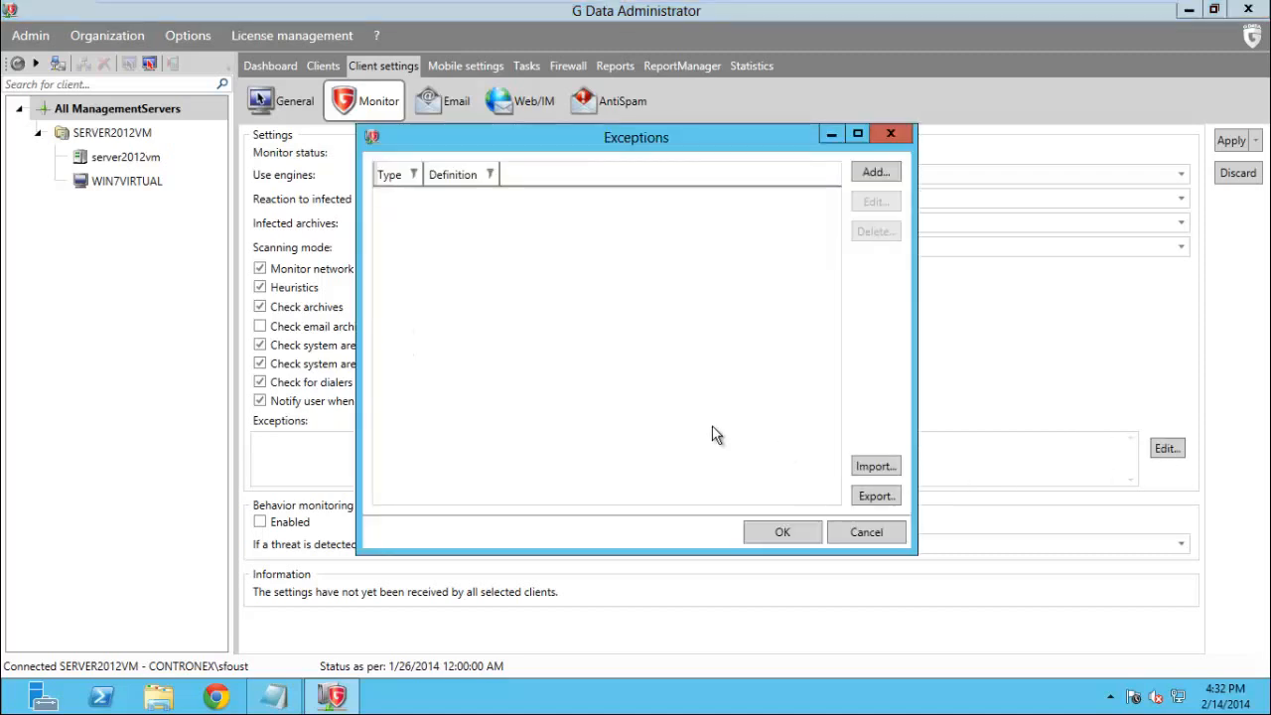
click(873, 173)
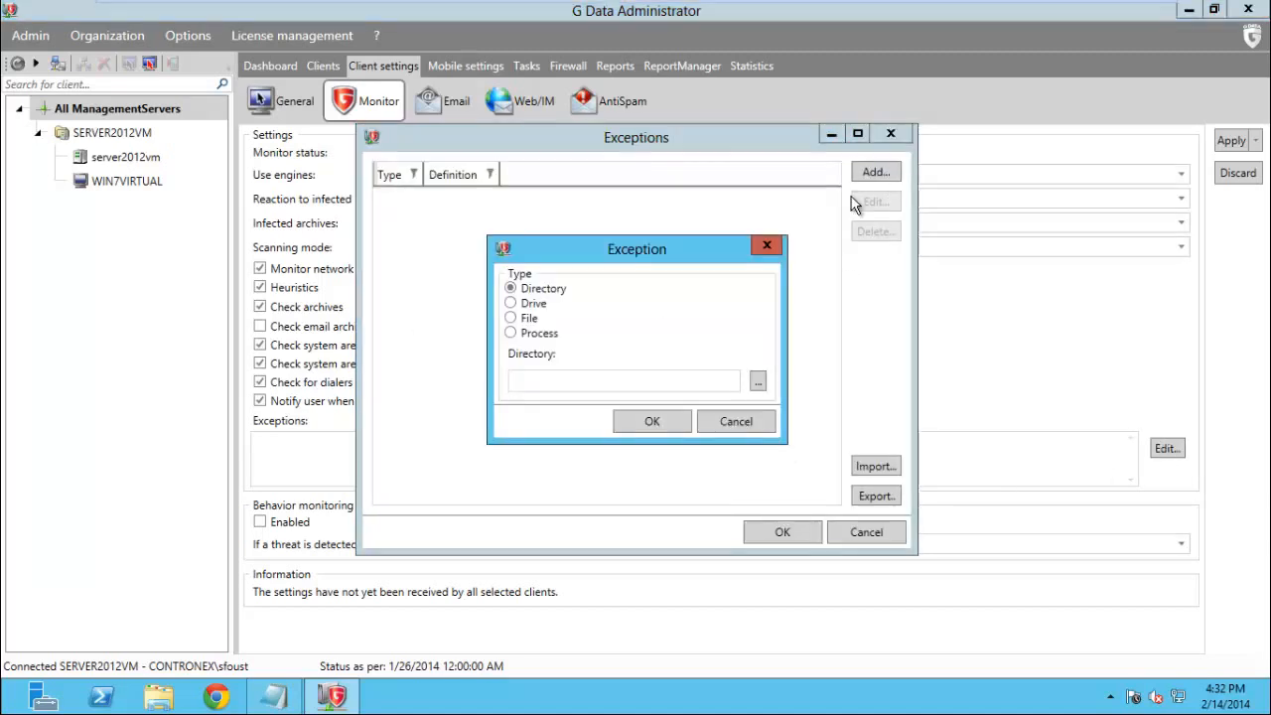
click(536, 333)
click(582, 379)
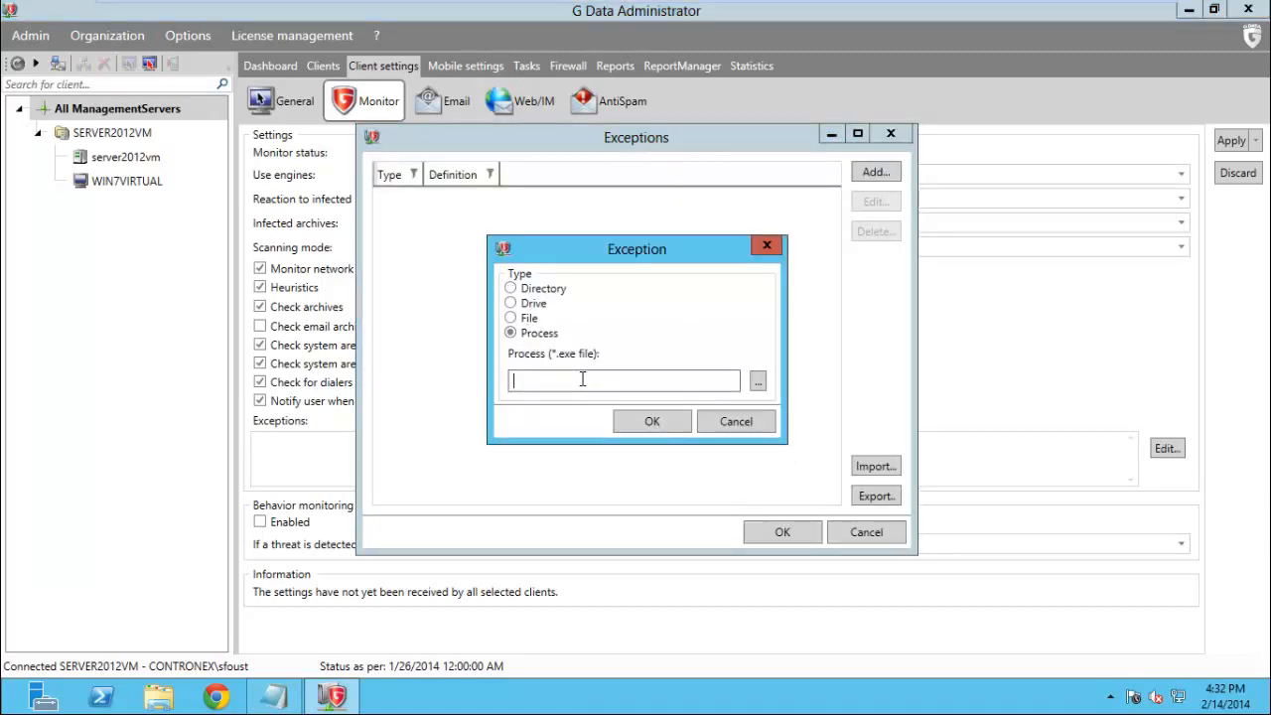
text(chrome.exe)
key(Return)
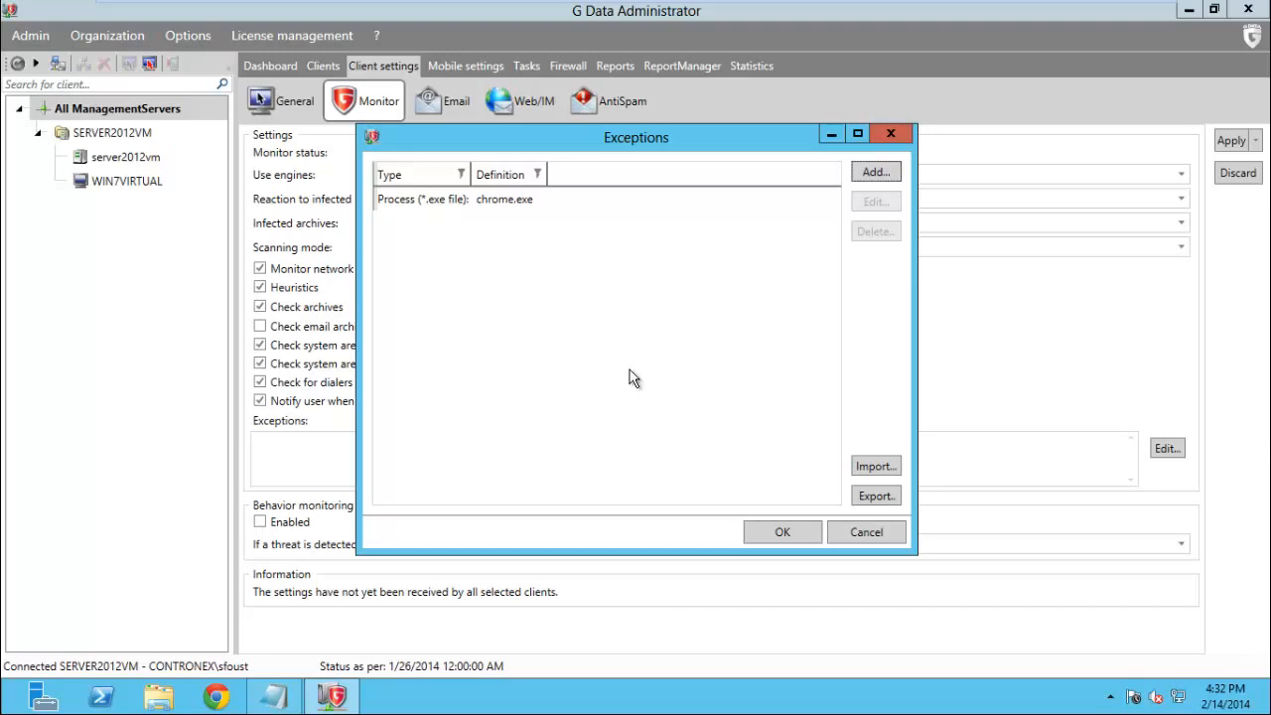
click(862, 536)
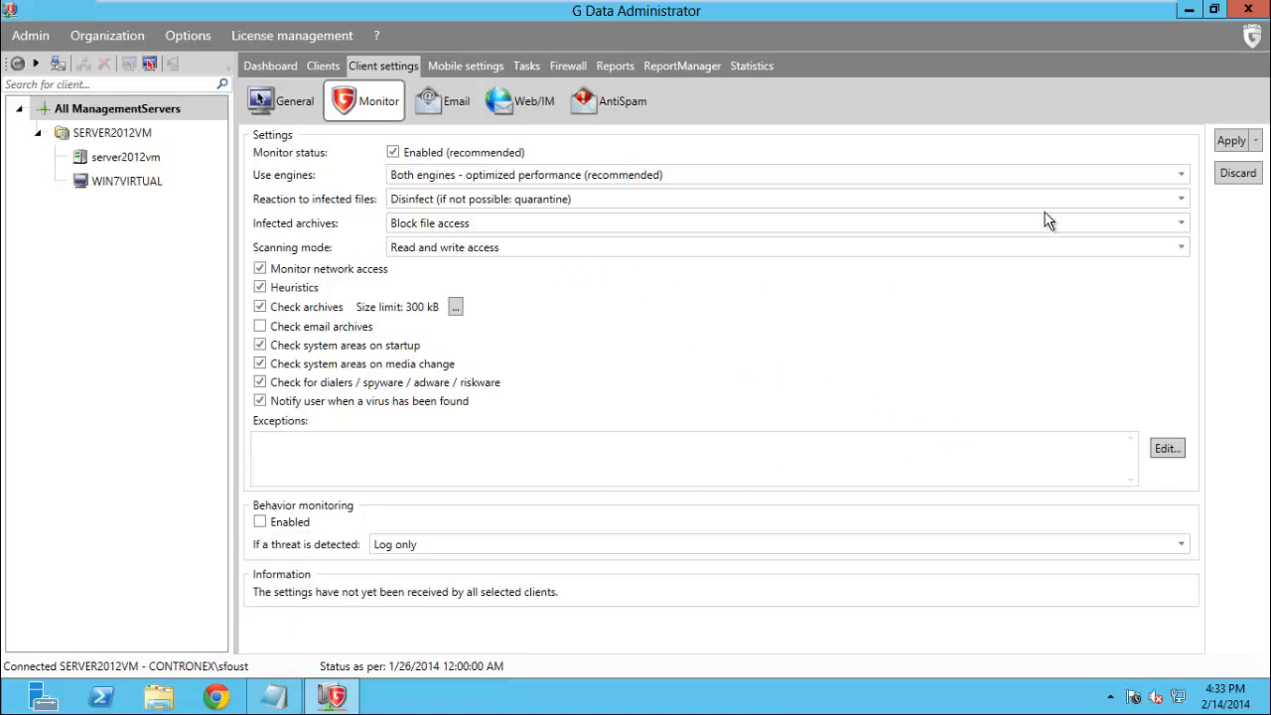
click(1231, 141)
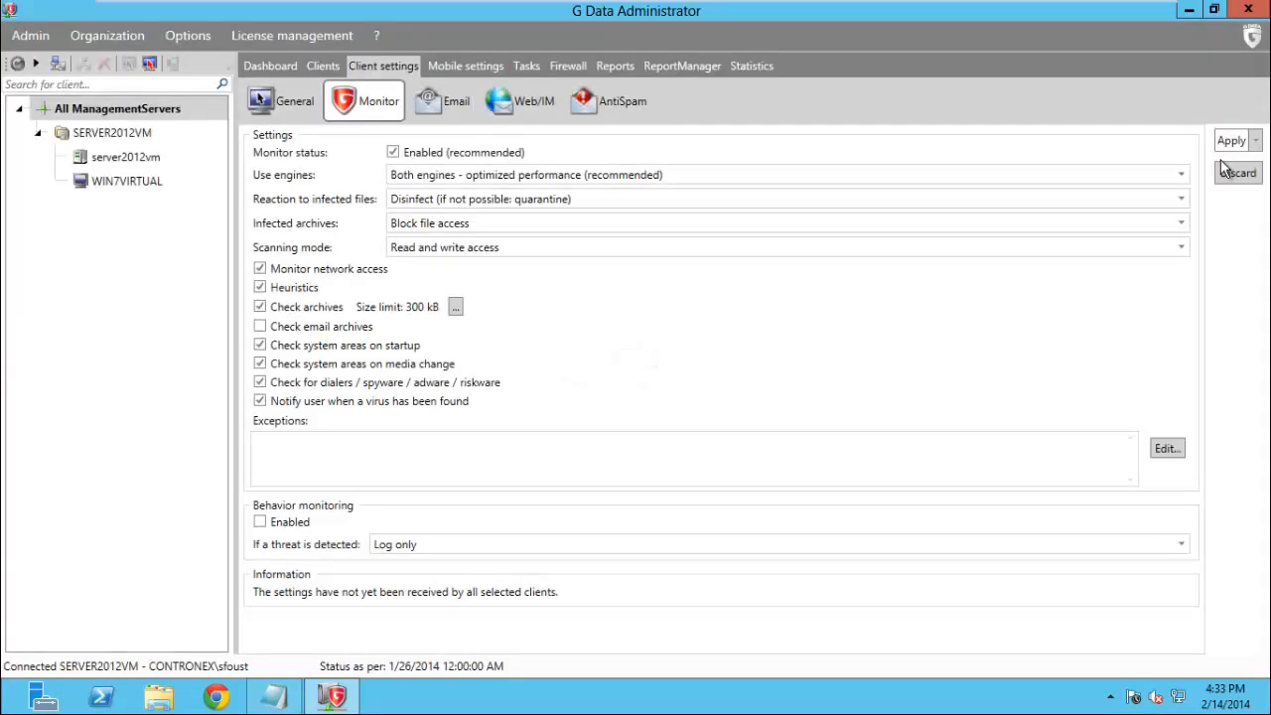
Review the Email protection client settings and apply them
click(451, 105)
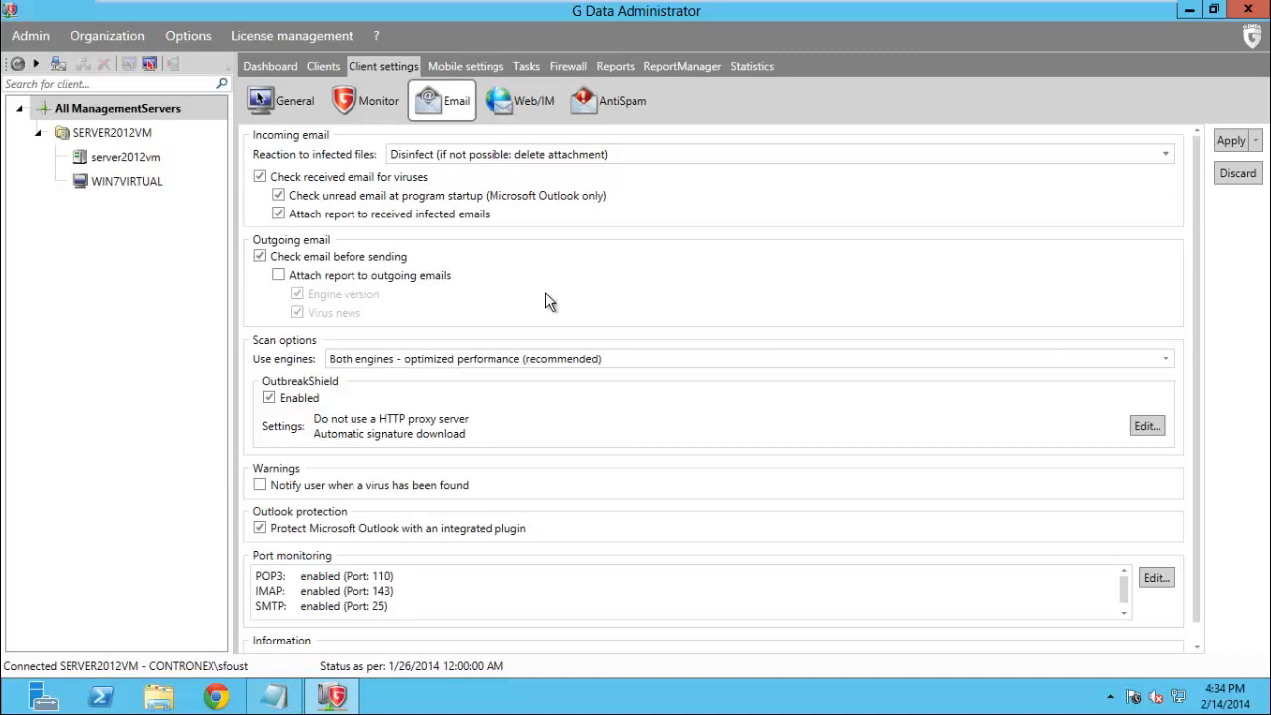
scroll(545, 294, down, 1)
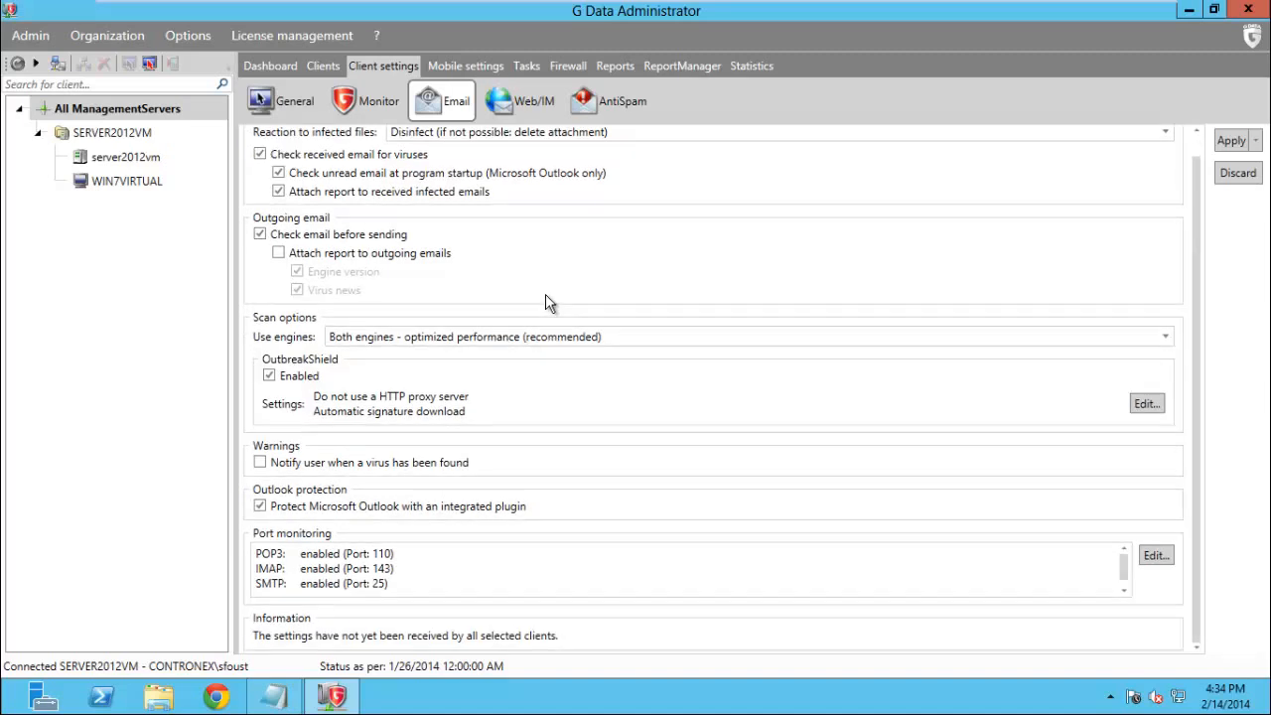
click(1229, 144)
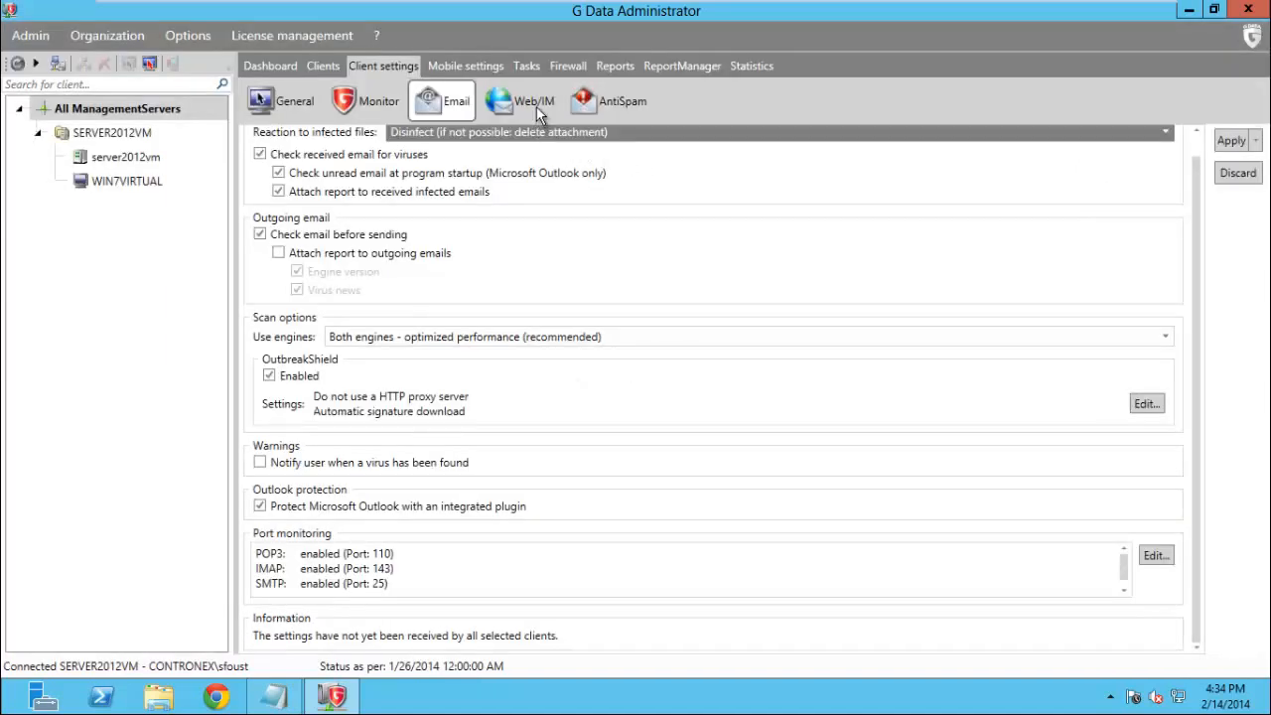
Enable BankGuard on the Web/IM client settings page
click(551, 100)
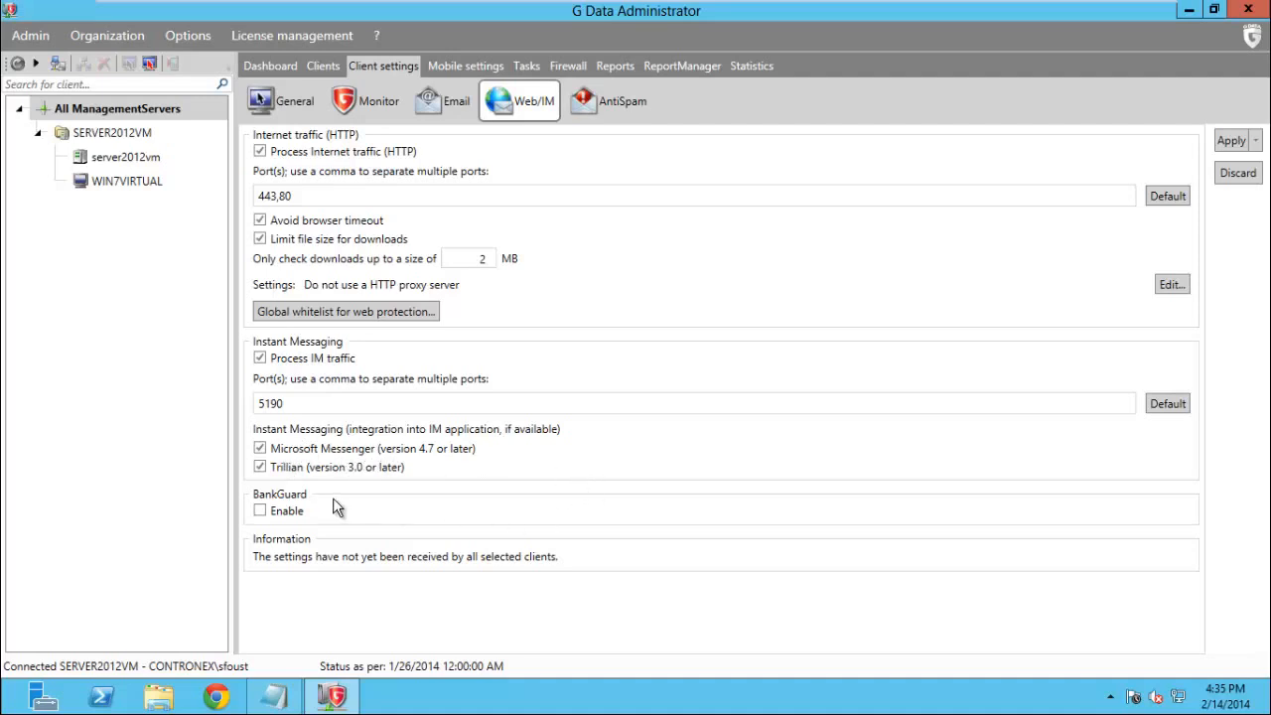
click(260, 511)
Apply the BankGuard change, then enable the spam filter on the AntiSpam page
click(1232, 142)
click(631, 103)
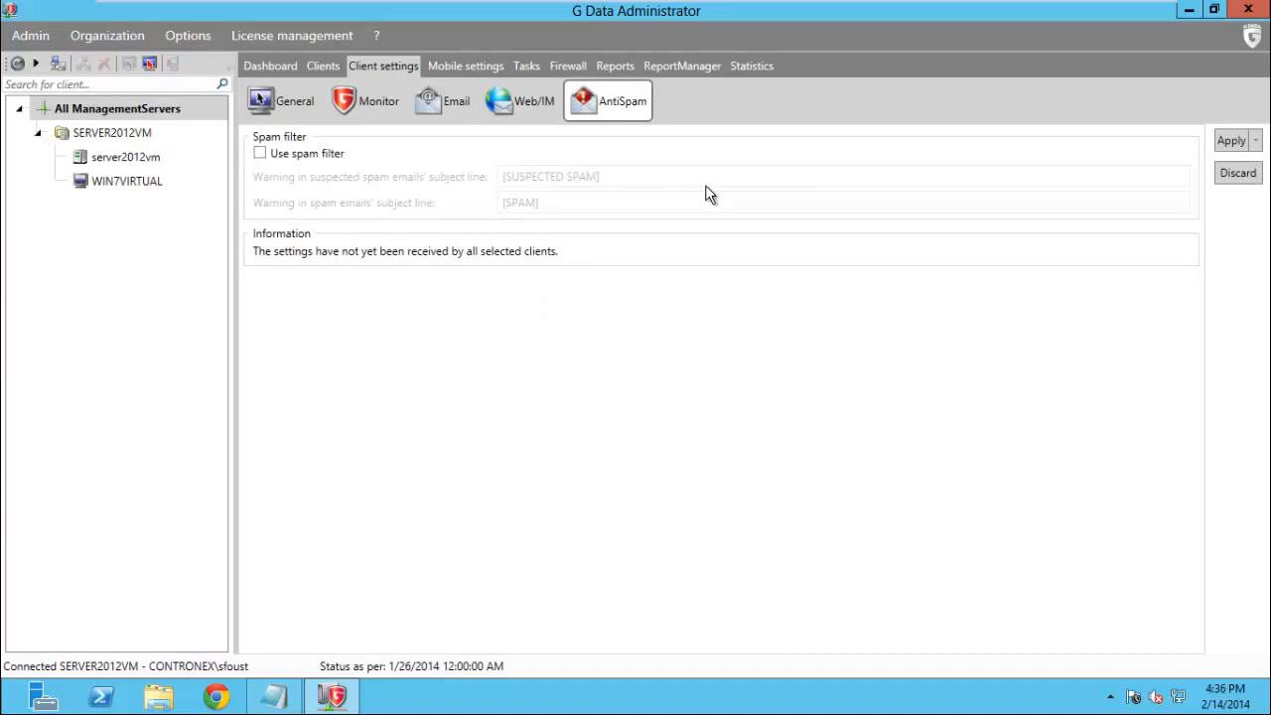
click(259, 153)
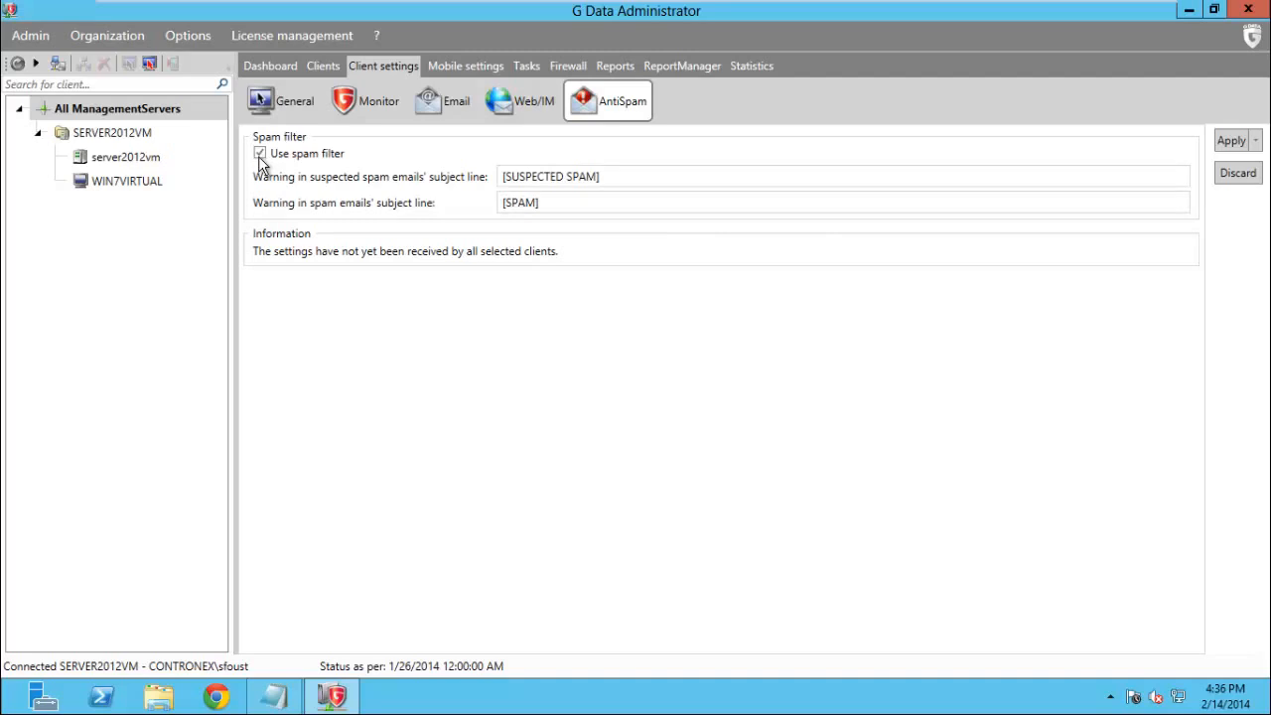
Keep the [SUSPECTED SPAM] and [SPAM] subject tags and apply the spam filter settings
click(579, 176)
drag(599, 177, 453, 200)
click(613, 202)
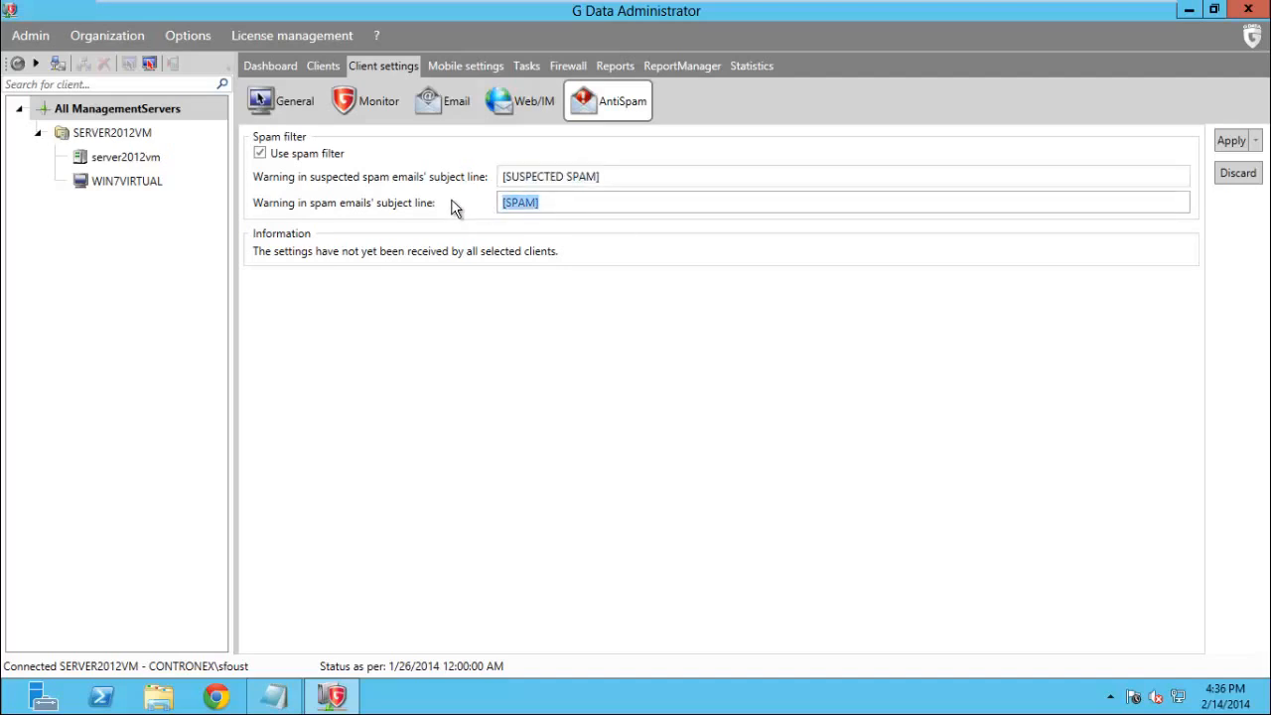
click(555, 307)
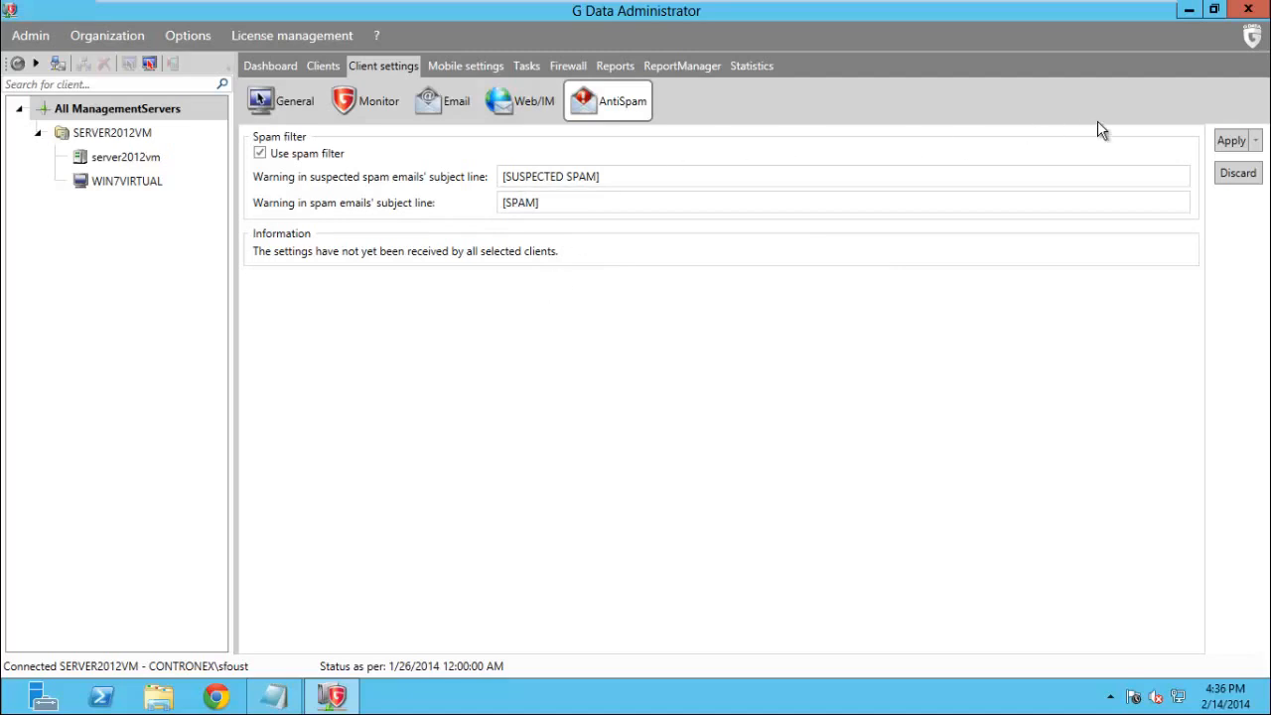
click(1233, 141)
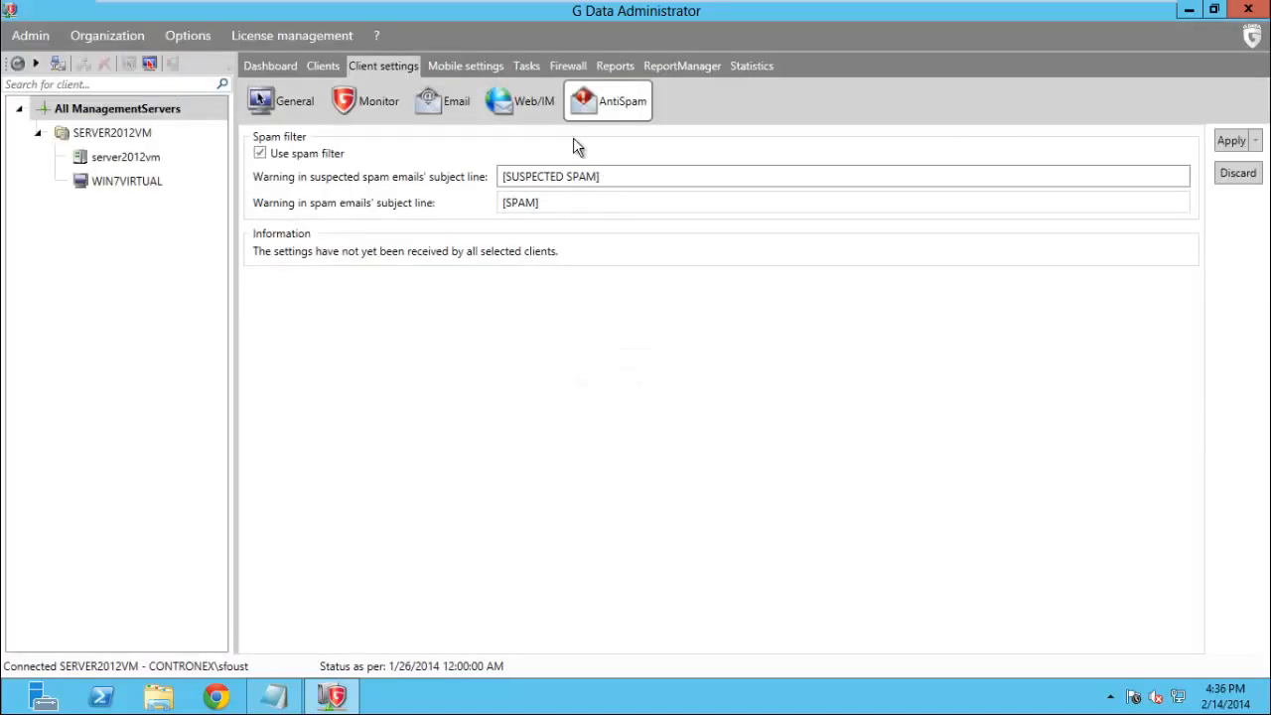
Check the Mobile settings General page, then bring up the still-empty Tasks list
click(475, 66)
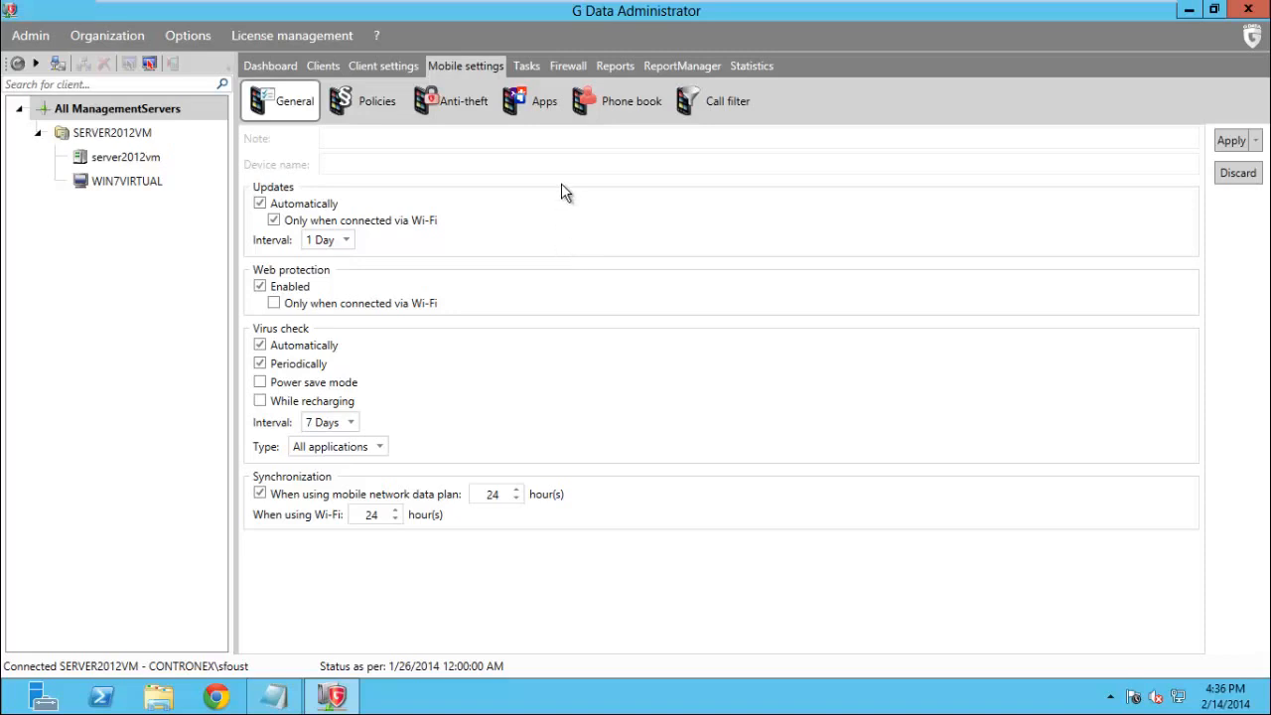
click(529, 66)
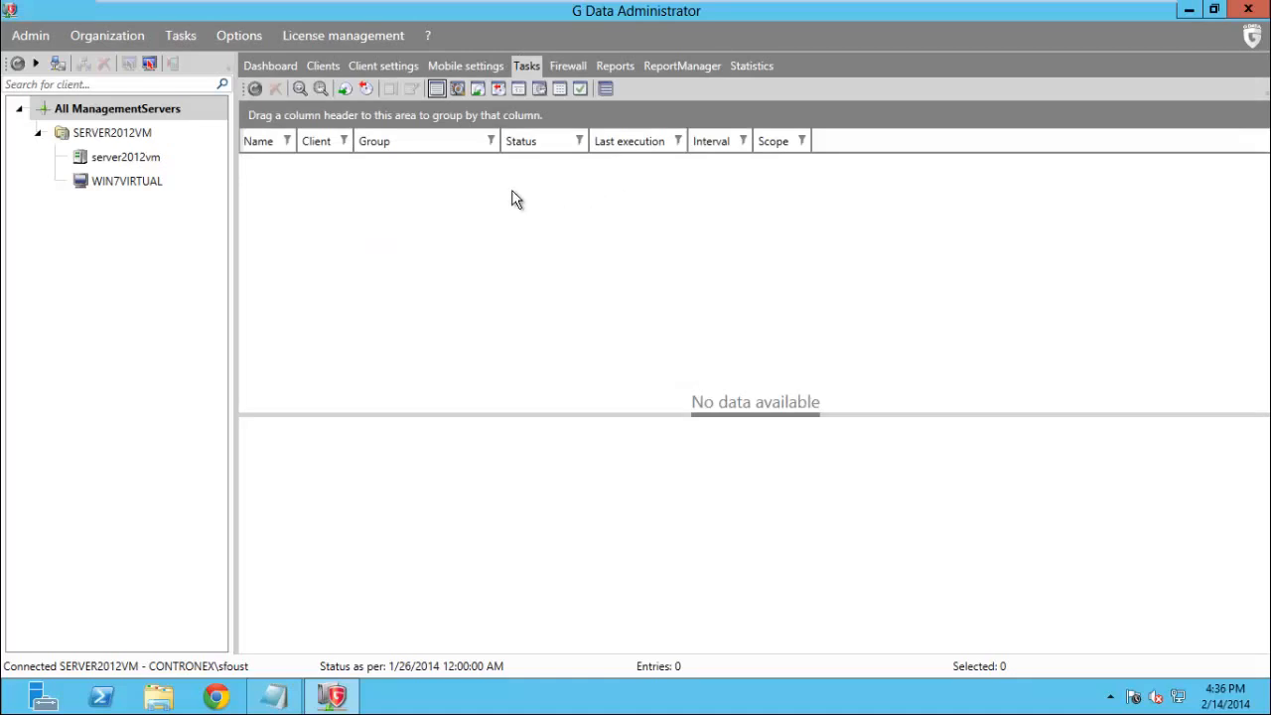
right_click(254, 178)
mouse_move(325, 329)
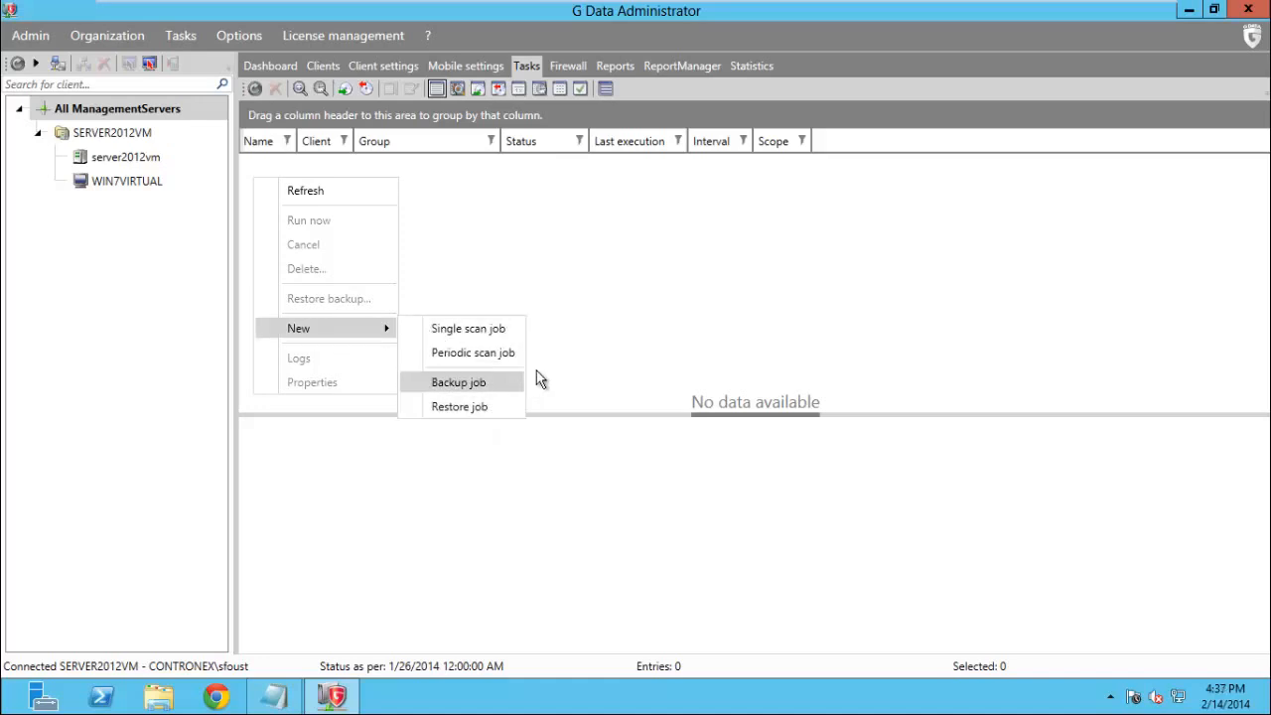
click(579, 254)
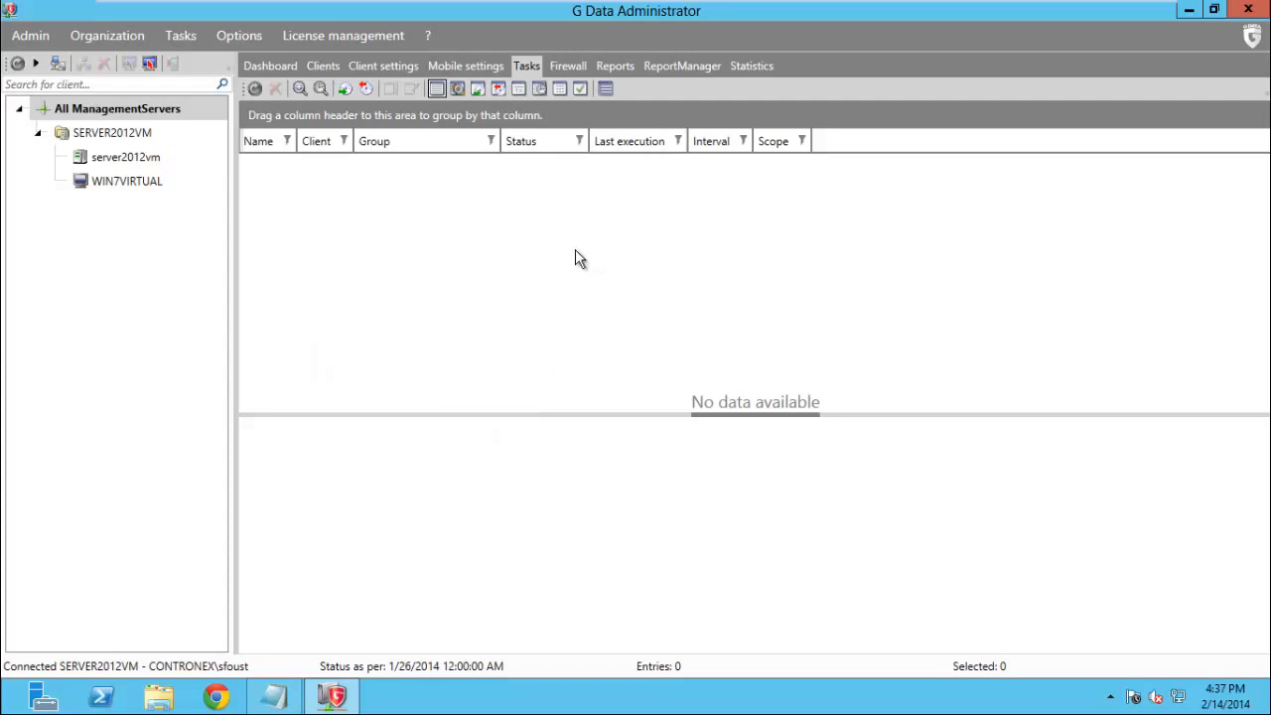
In the Firewall overview, allow server2012vm's user to change the off-site firewall configuration
click(583, 63)
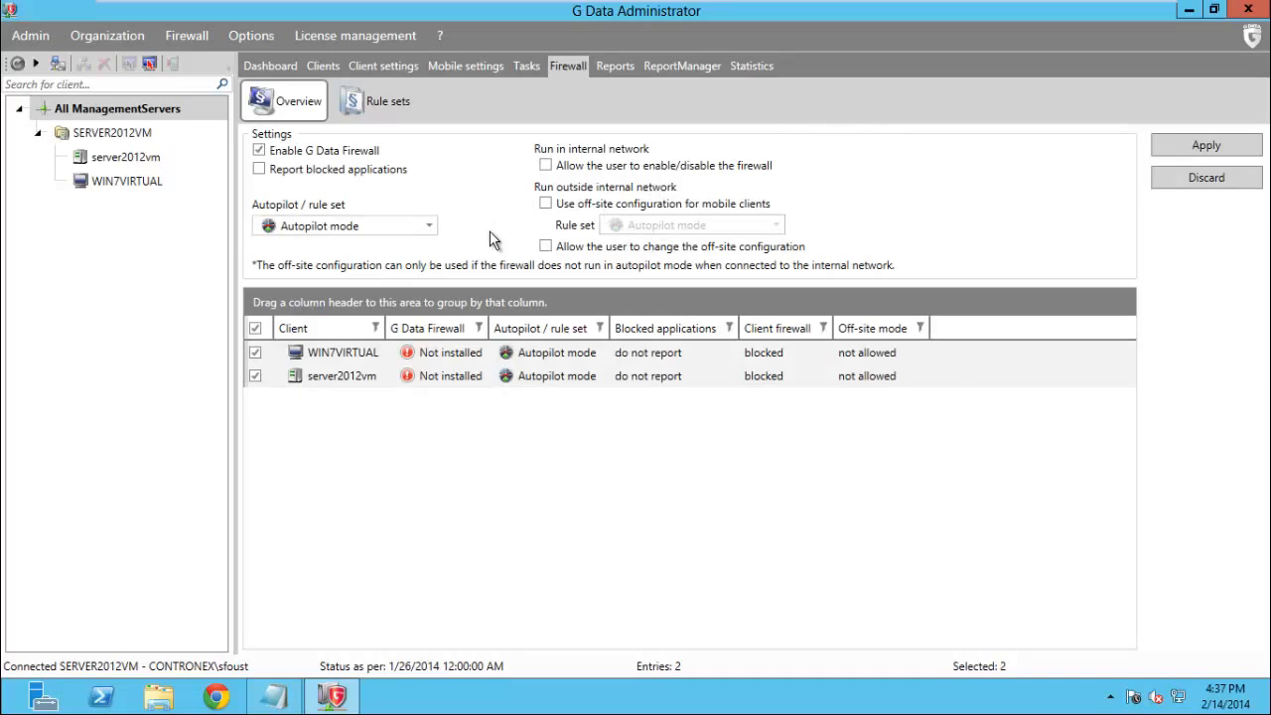
click(444, 353)
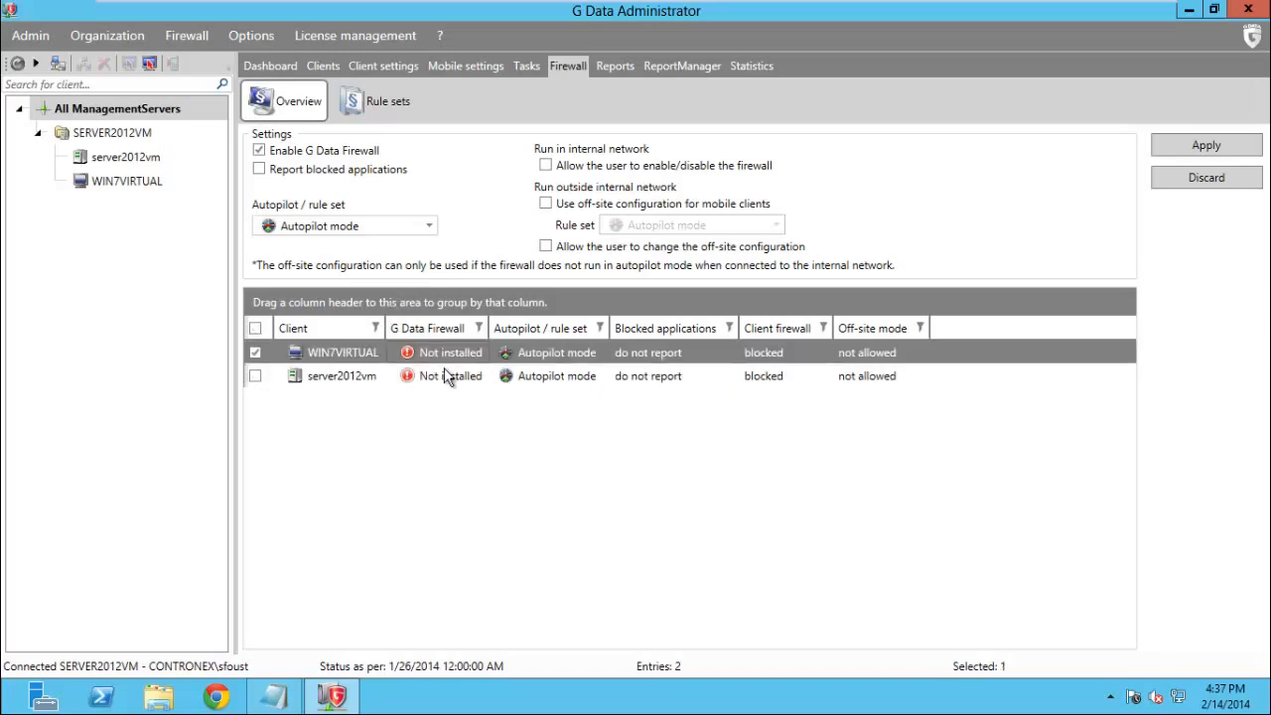
click(443, 378)
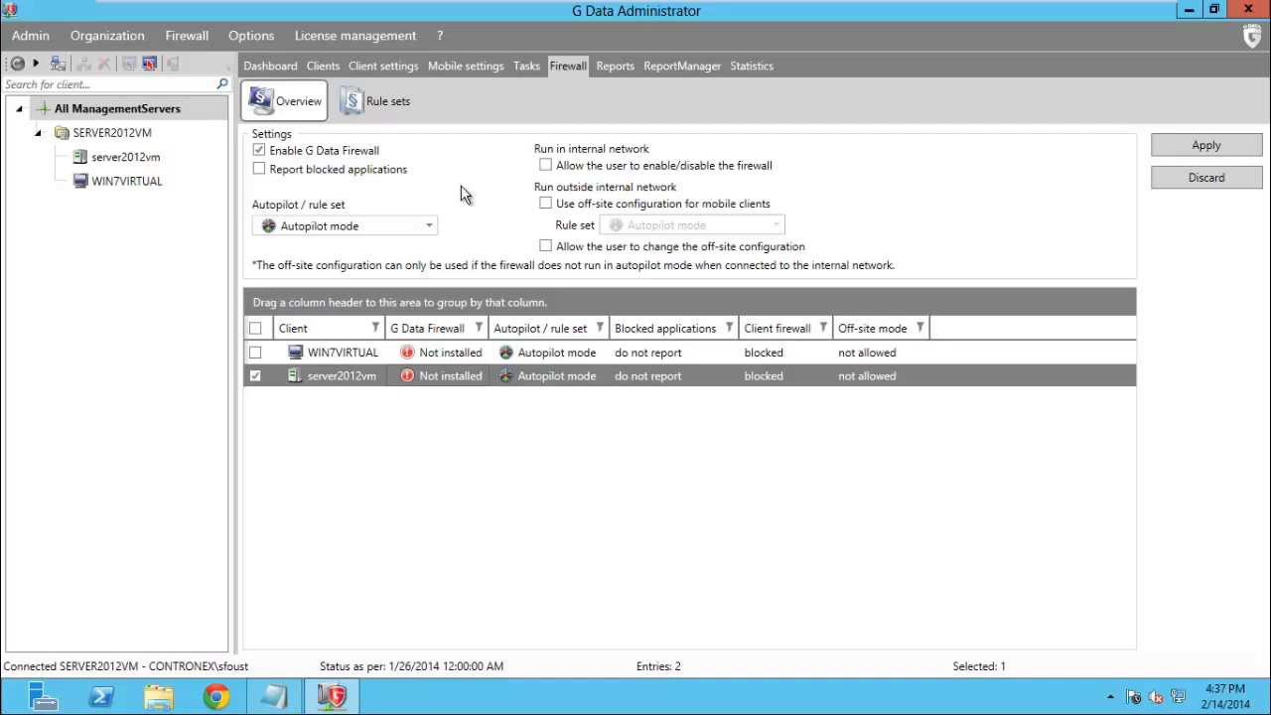
click(546, 246)
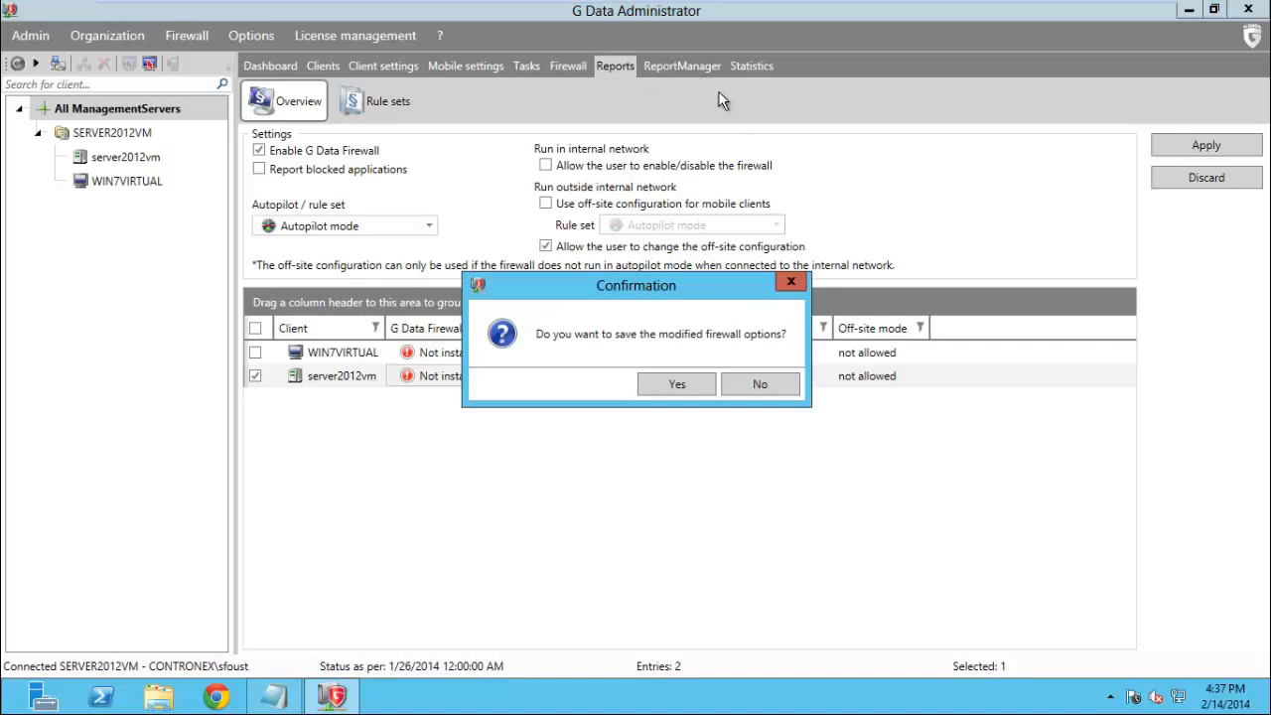
Confirm saving the modified firewall options and start installing the firewall on the clients
click(683, 384)
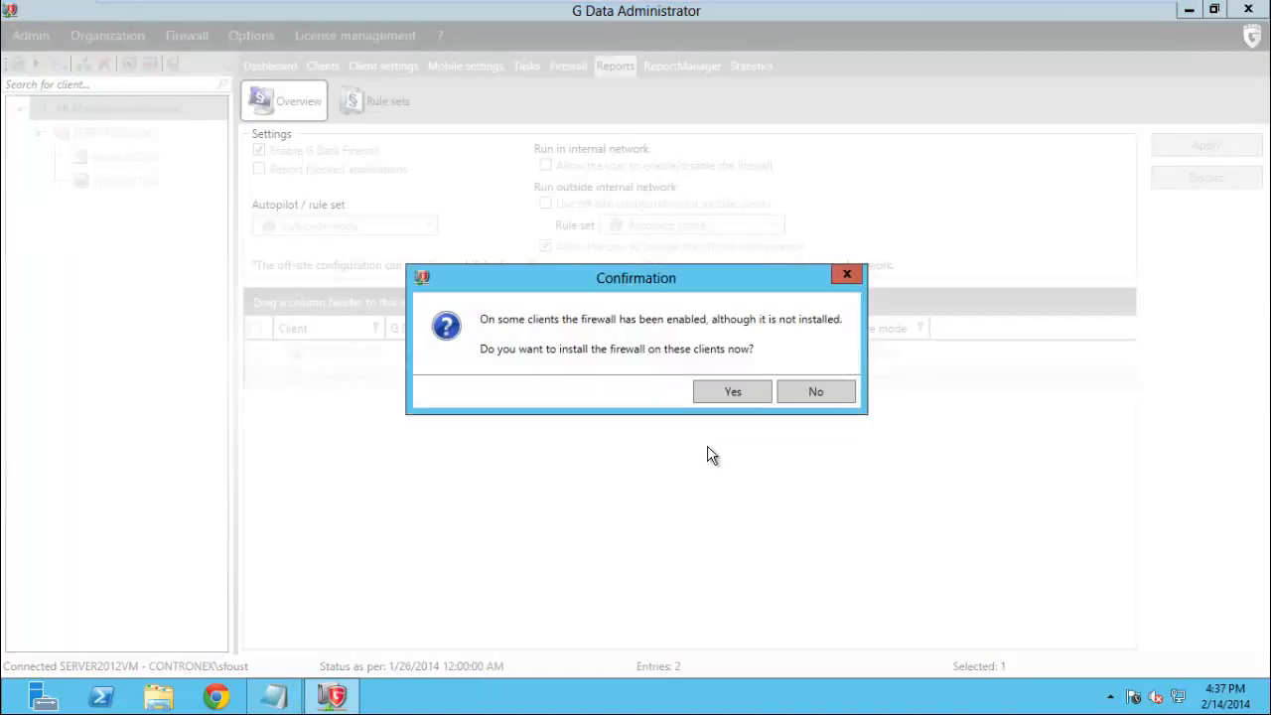
click(794, 397)
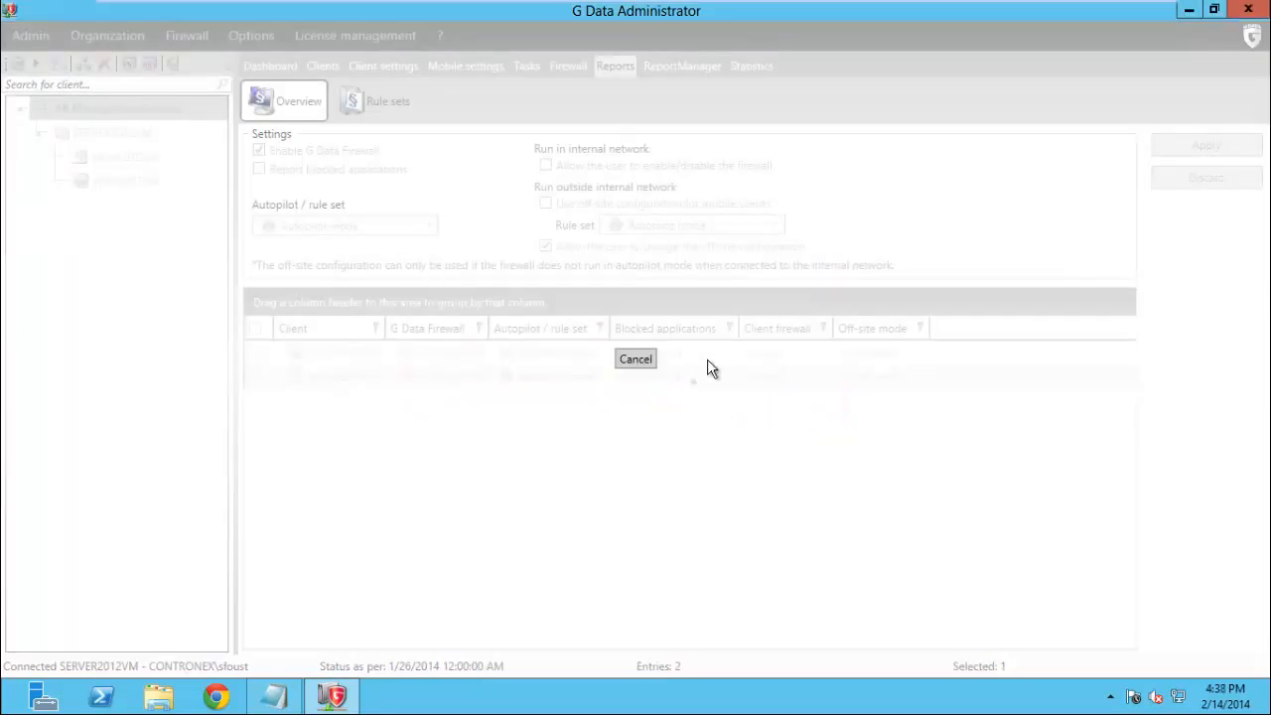